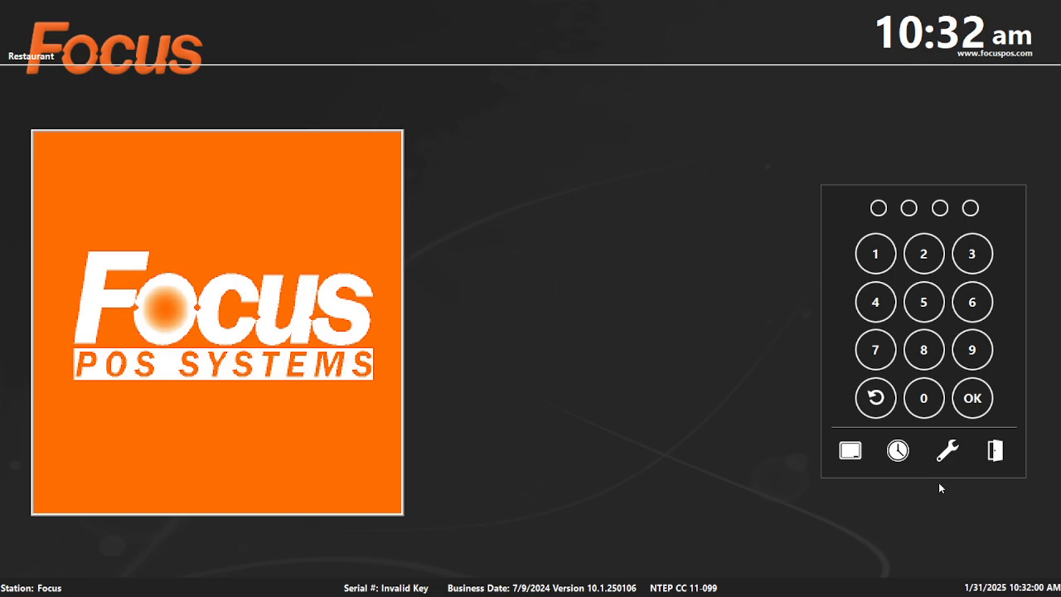
Sign into the Focus POS back office through the wrench and Setup with the manager PIN.
click(948, 450)
click(449, 401)
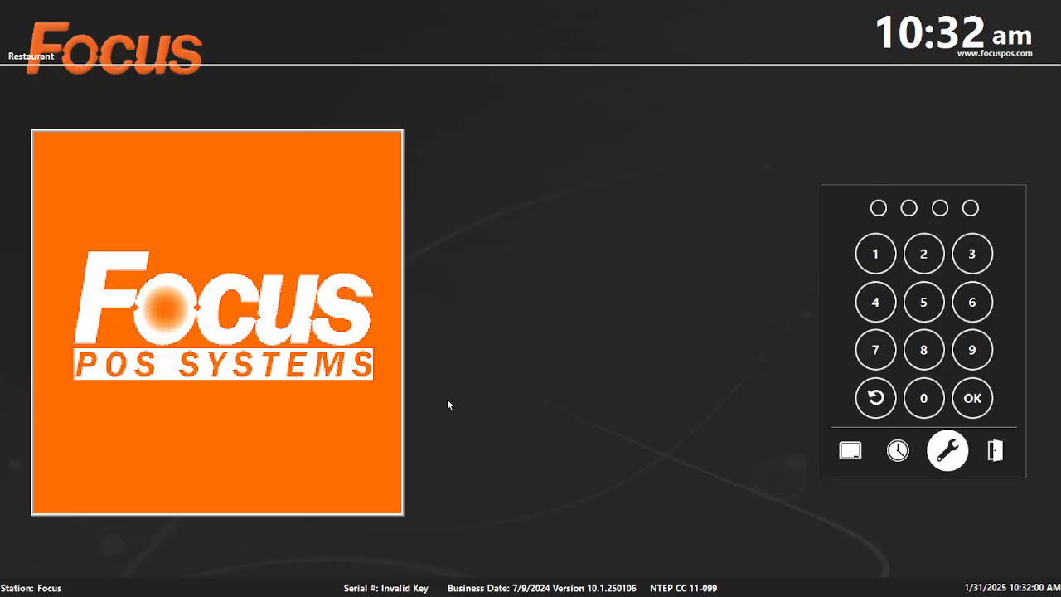
text(••••)
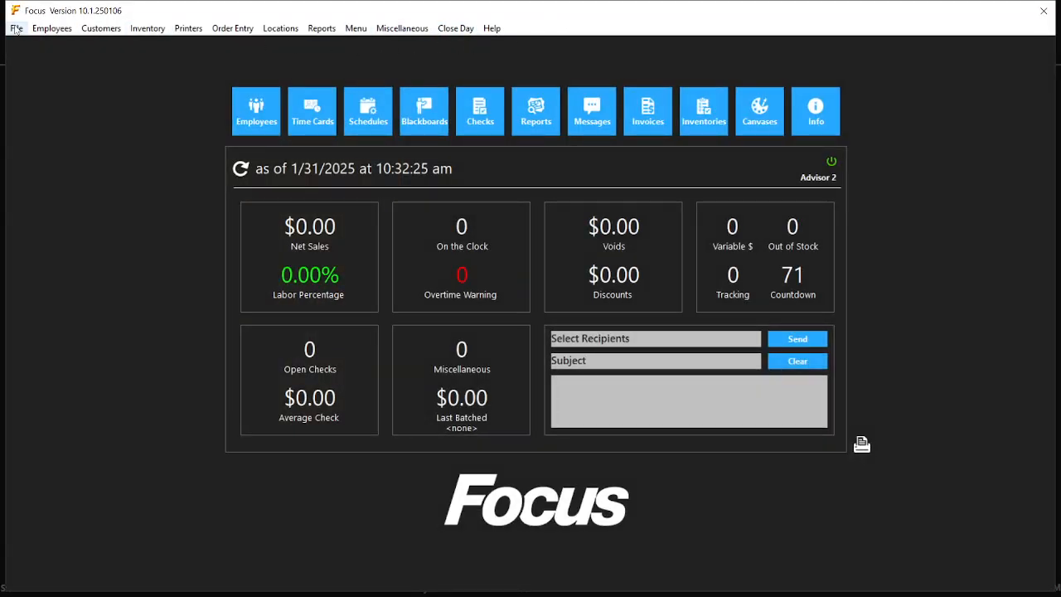
click(360, 32)
In Menu Items, search for 'bud', then clear the search to show all items.
click(382, 60)
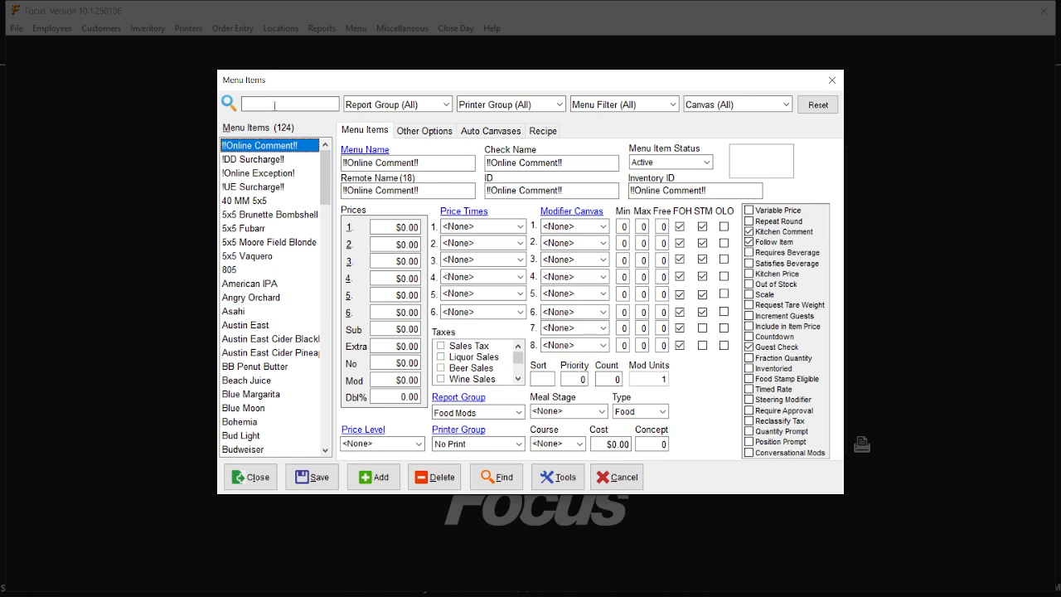
click(273, 108)
text(bud)
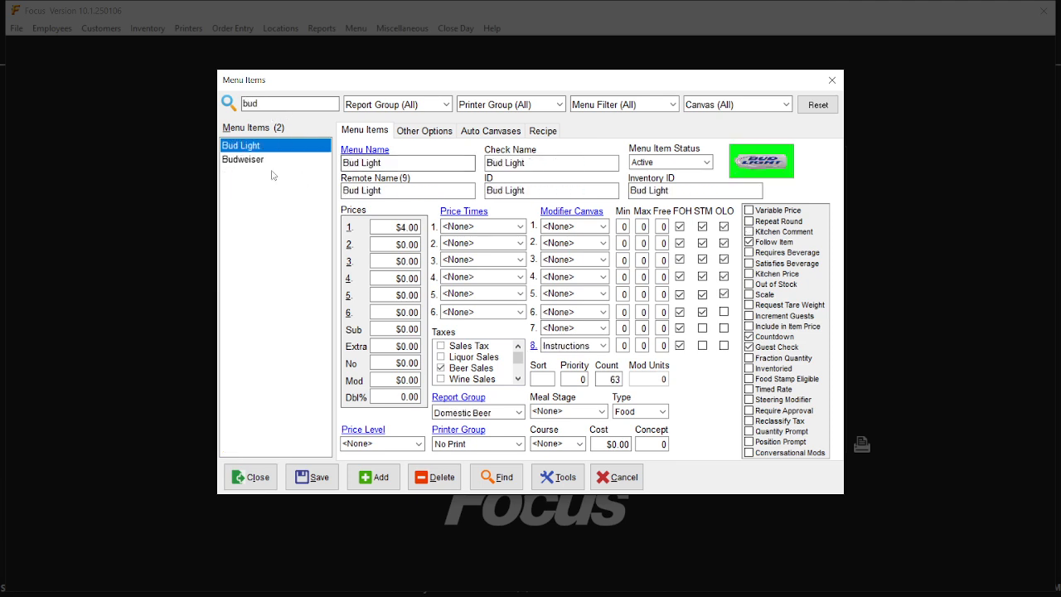
double_click(267, 103)
key(BackSpace)
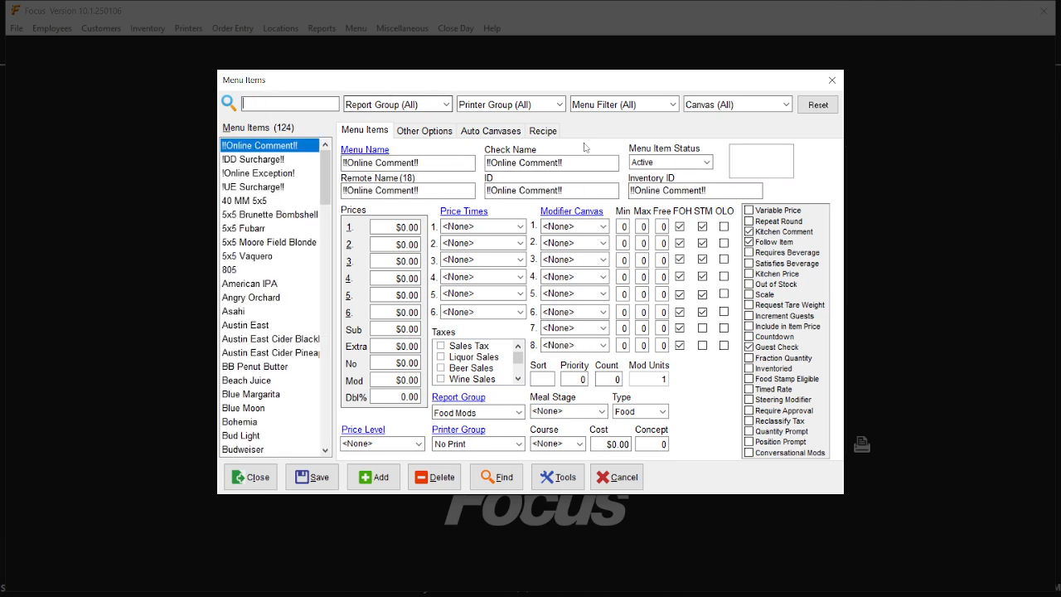
Filter the item list to the Domestic Beer canvas and start a new blank item.
click(785, 105)
drag(787, 130, 792, 149)
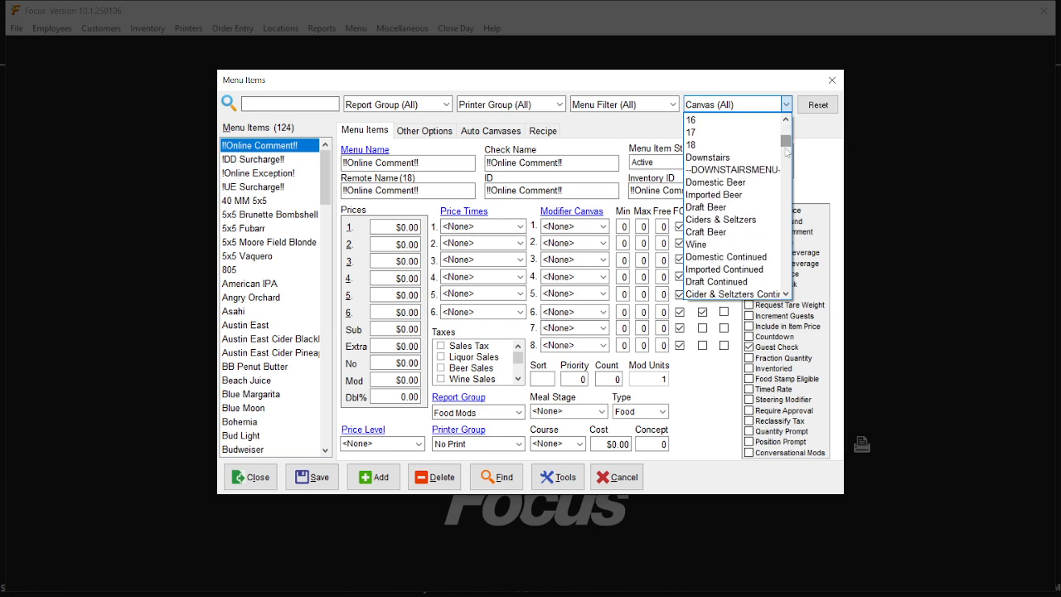
click(713, 183)
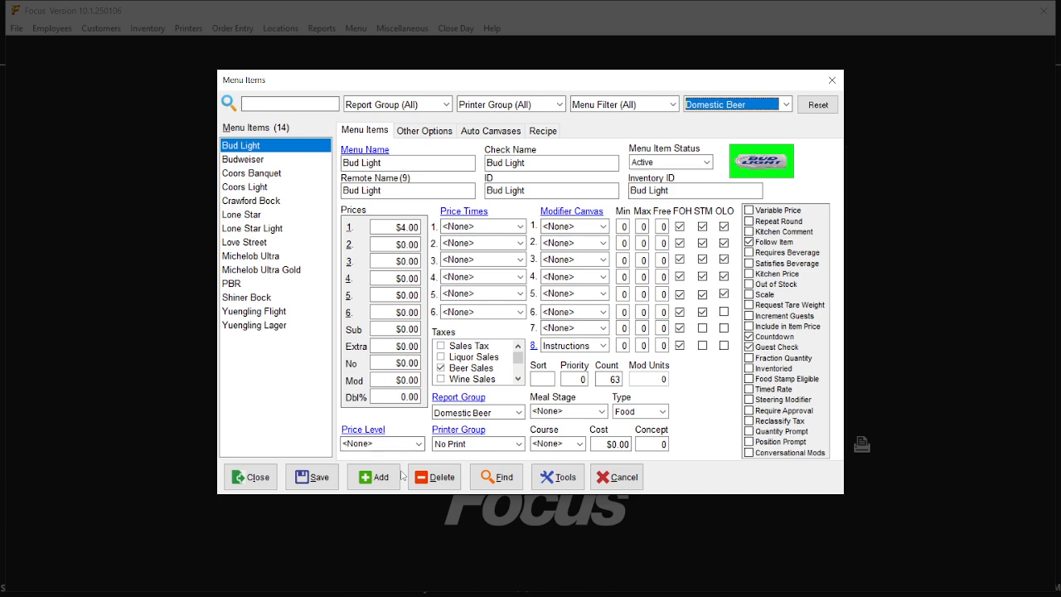
click(373, 477)
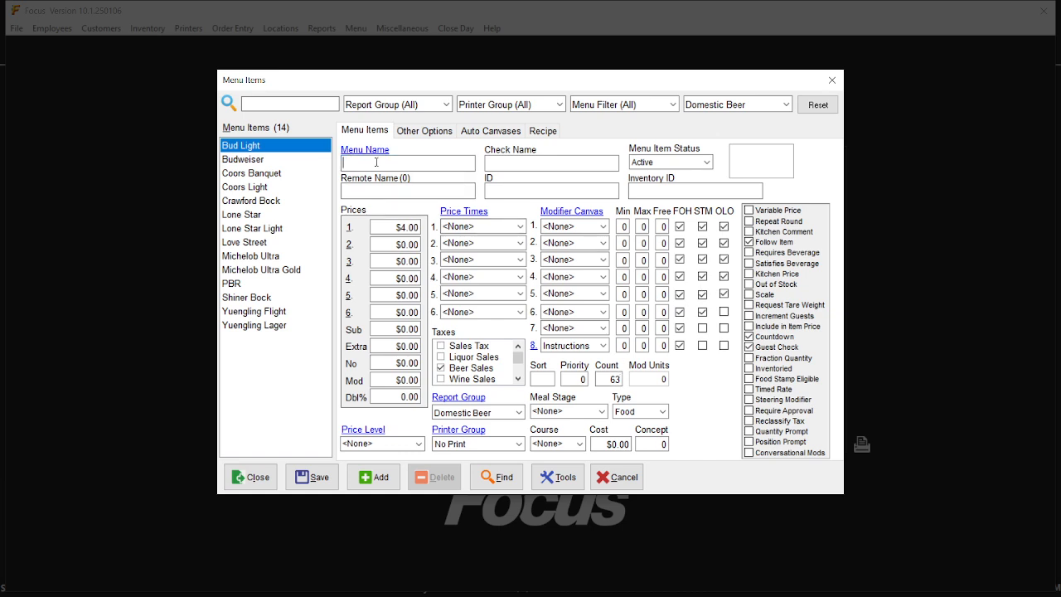
Save a New Beer item with Price 1 at 4.25 and count 24, then close the editor.
text(New Beer)
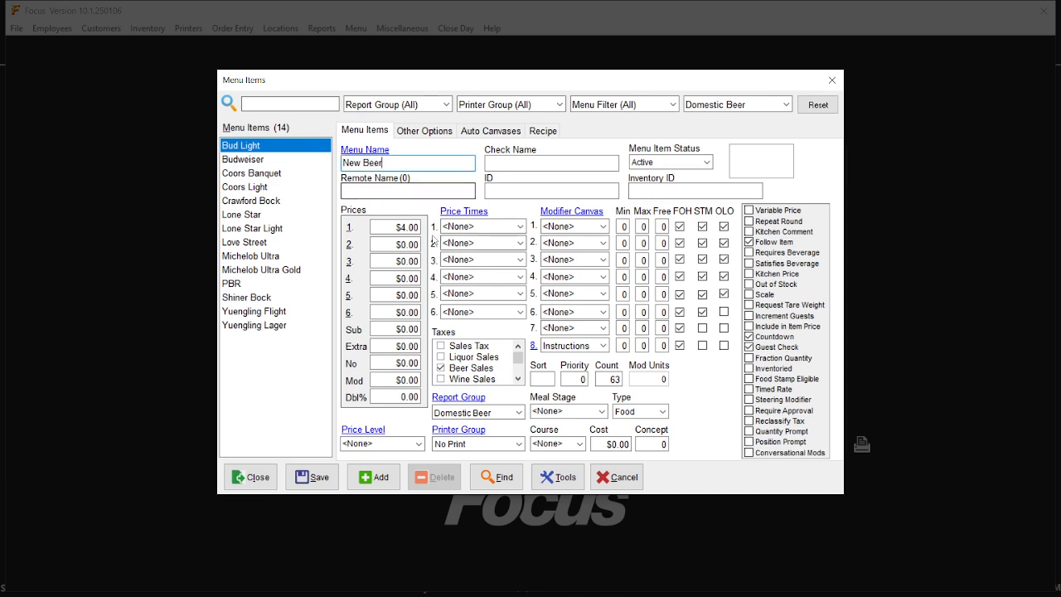
double_click(408, 227)
text(4.25)
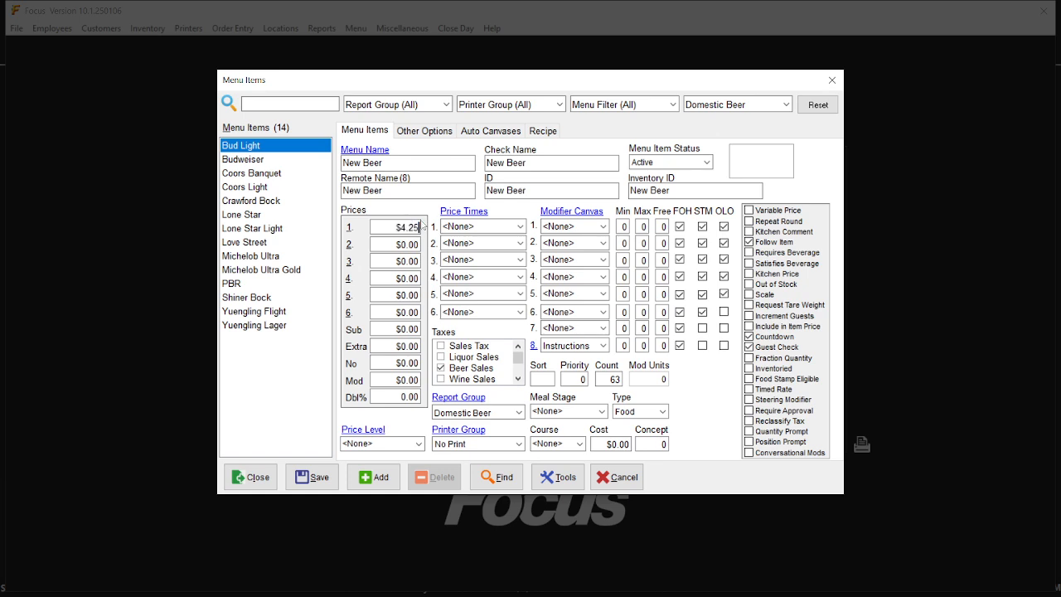
double_click(604, 379)
text(24)
click(318, 481)
click(508, 192)
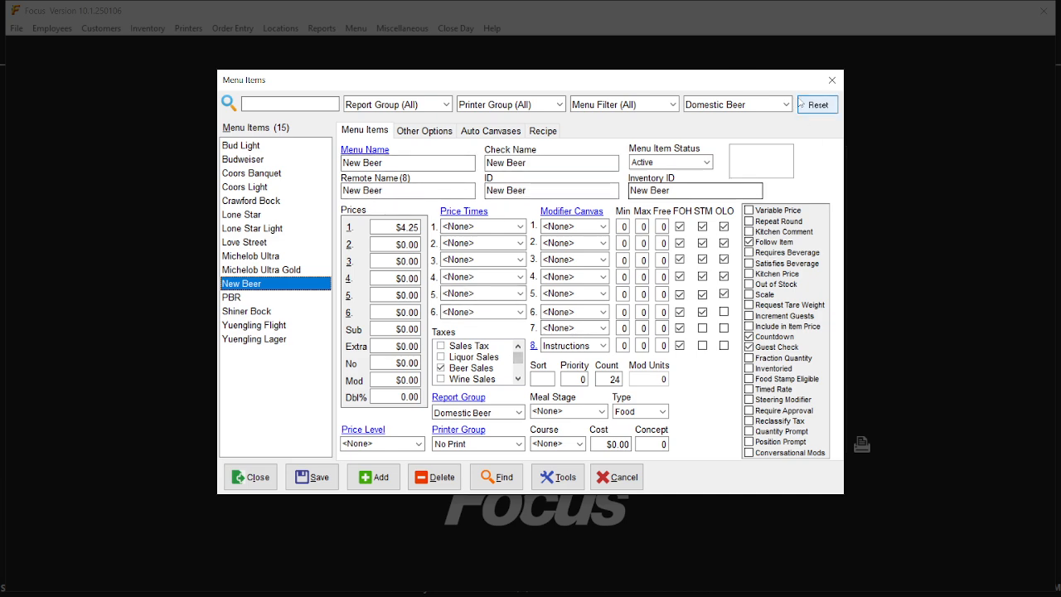
click(310, 479)
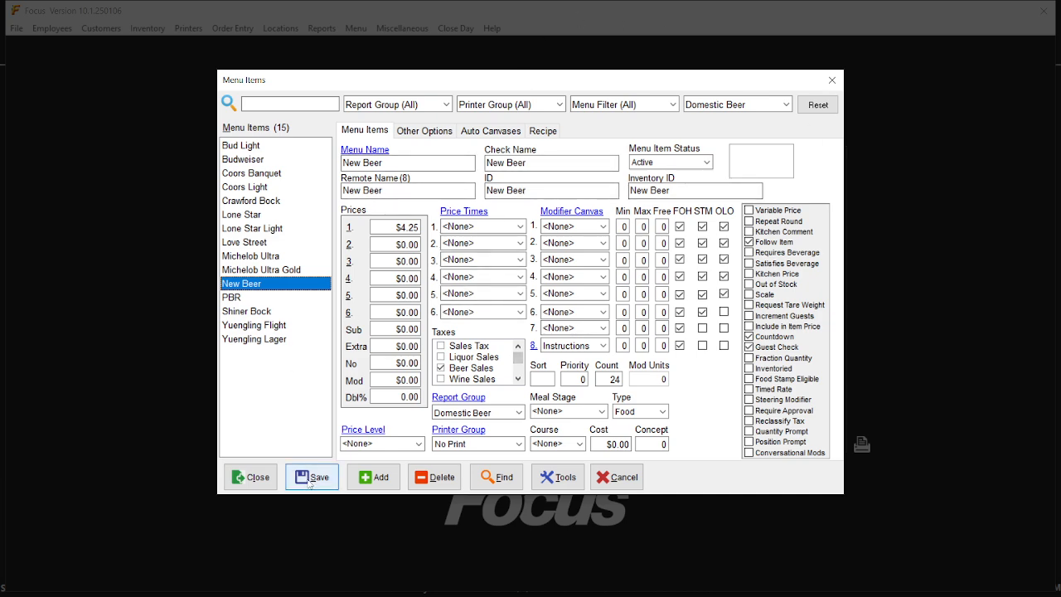
click(267, 487)
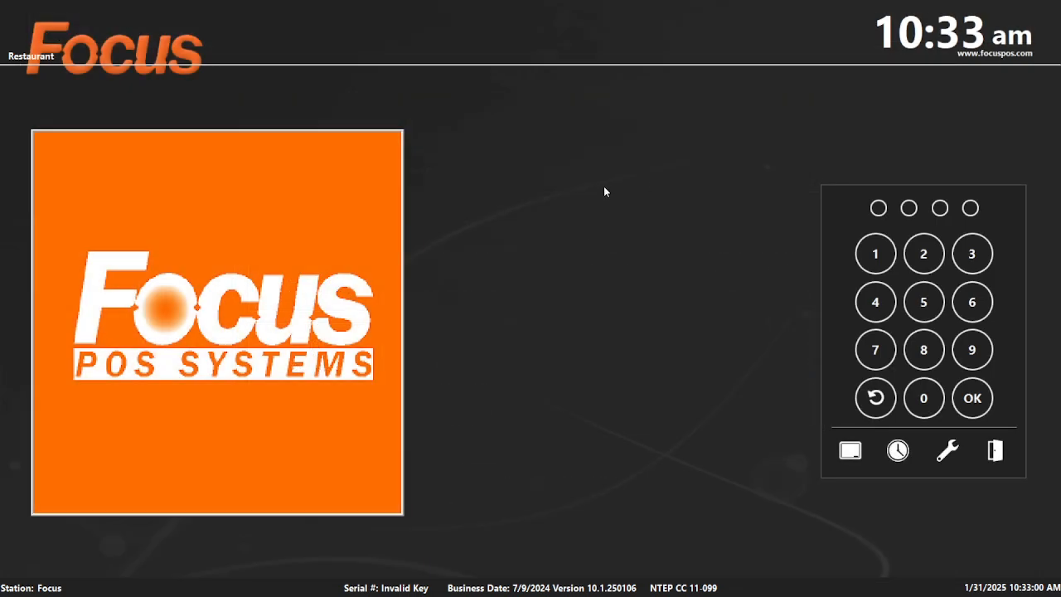
text(22)
key(Return)
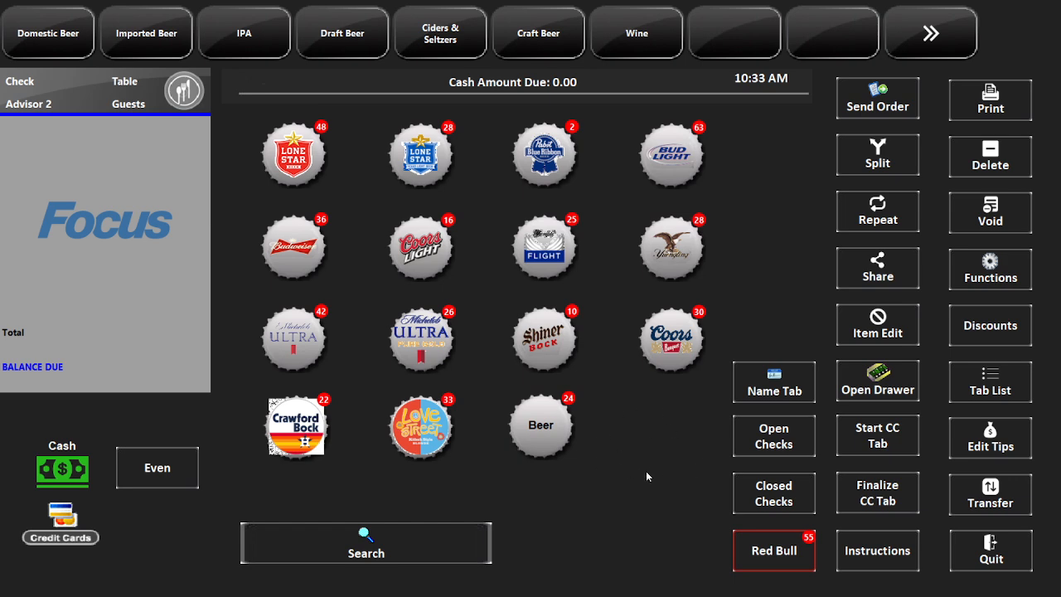
click(992, 559)
click(951, 446)
click(465, 400)
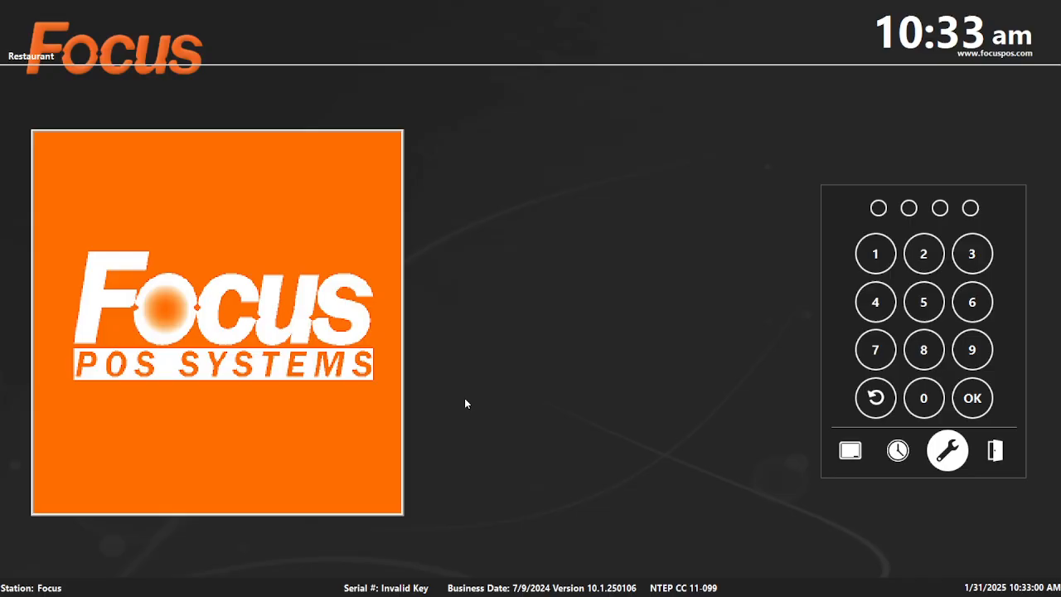
text(11)
key(Return)
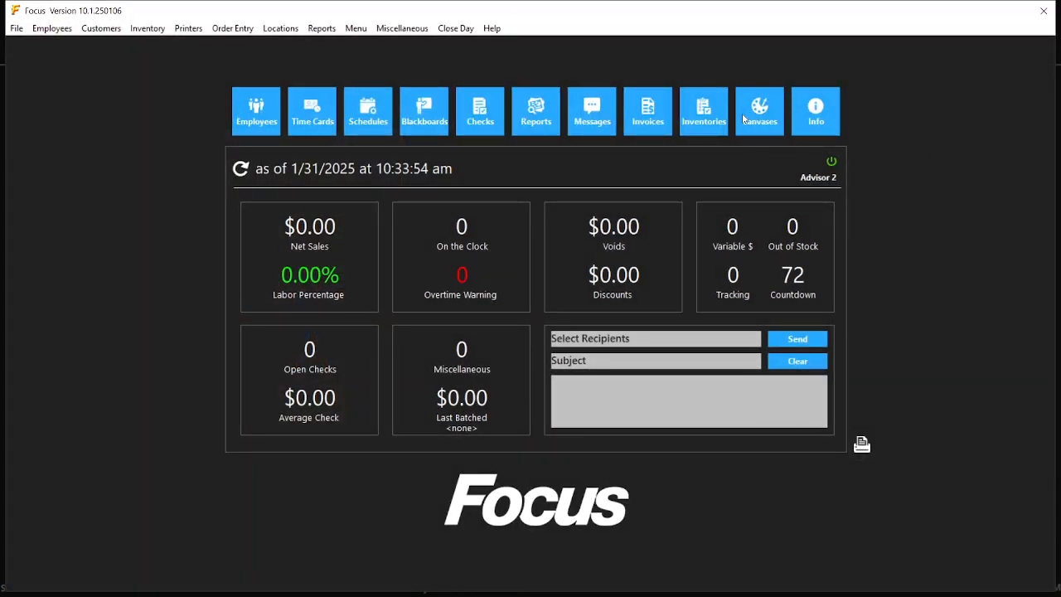
click(744, 118)
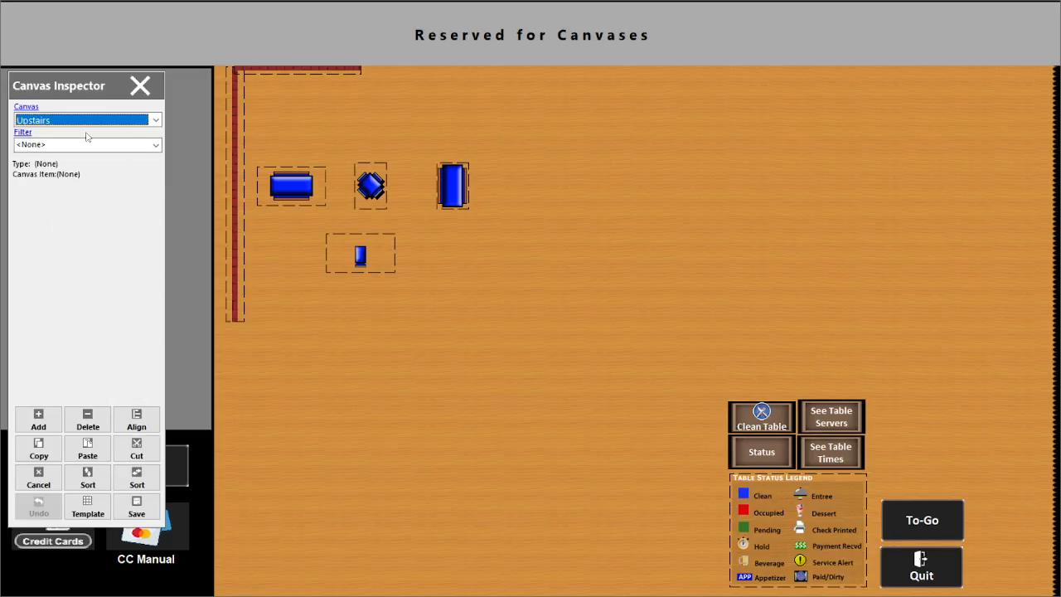
Load the Domestic Beer canvas and delete its empty placeholder slot.
click(90, 122)
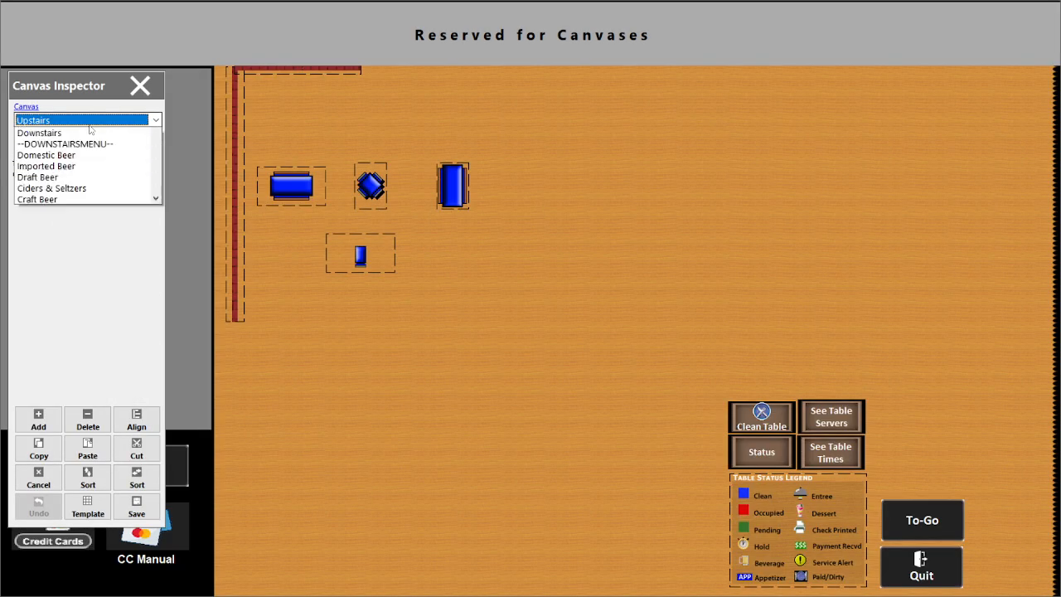
mouse_move(158, 159)
mouse_down()
mouse_move(157, 202)
mouse_move(149, 173)
mouse_up()
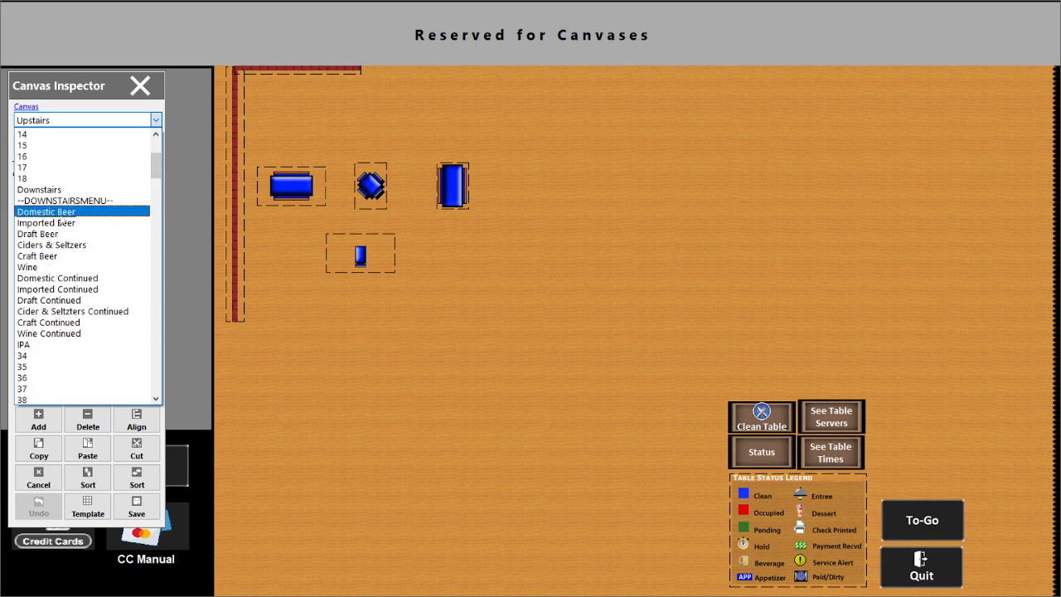
click(58, 215)
click(520, 413)
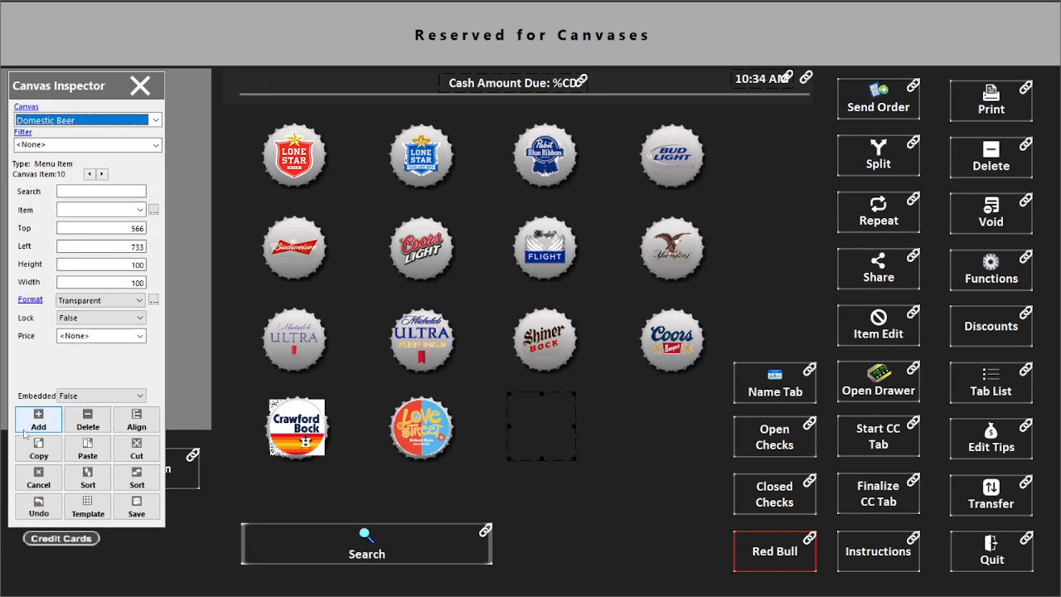
click(88, 419)
click(481, 297)
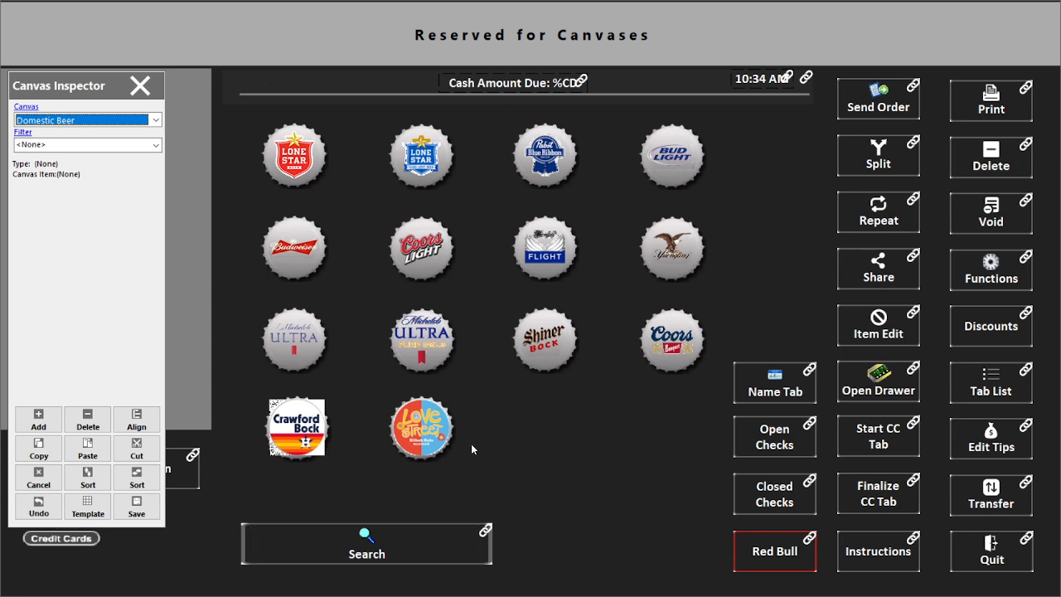
Duplicate the Love Street bottle cap and move the copy to the end of the last row.
click(418, 430)
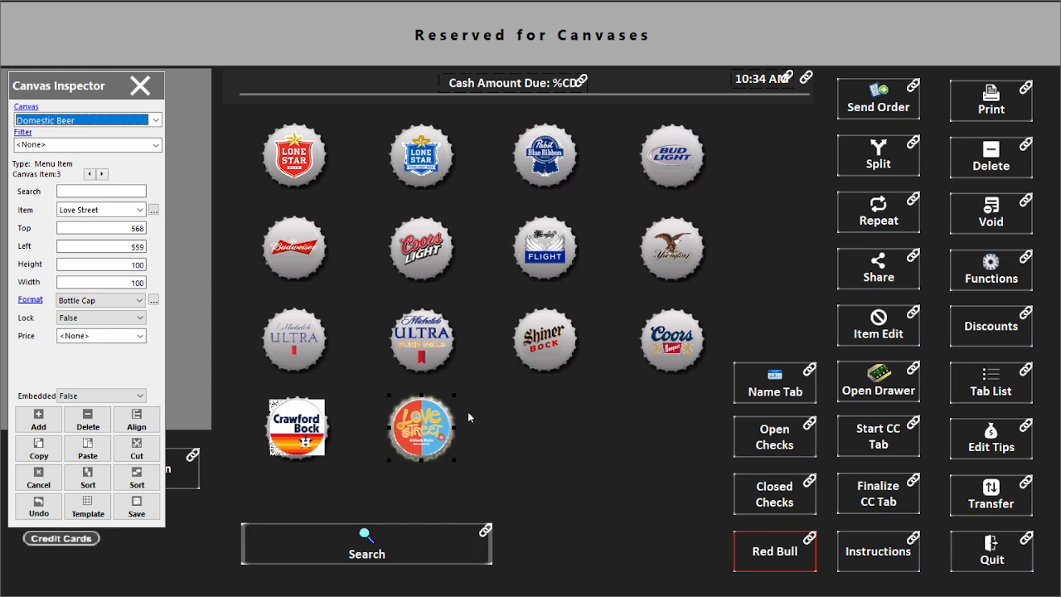
click(42, 452)
click(101, 452)
drag(432, 443, 546, 444)
Assign the New Beer menu item to the duplicated cap via a 'new' search.
click(92, 187)
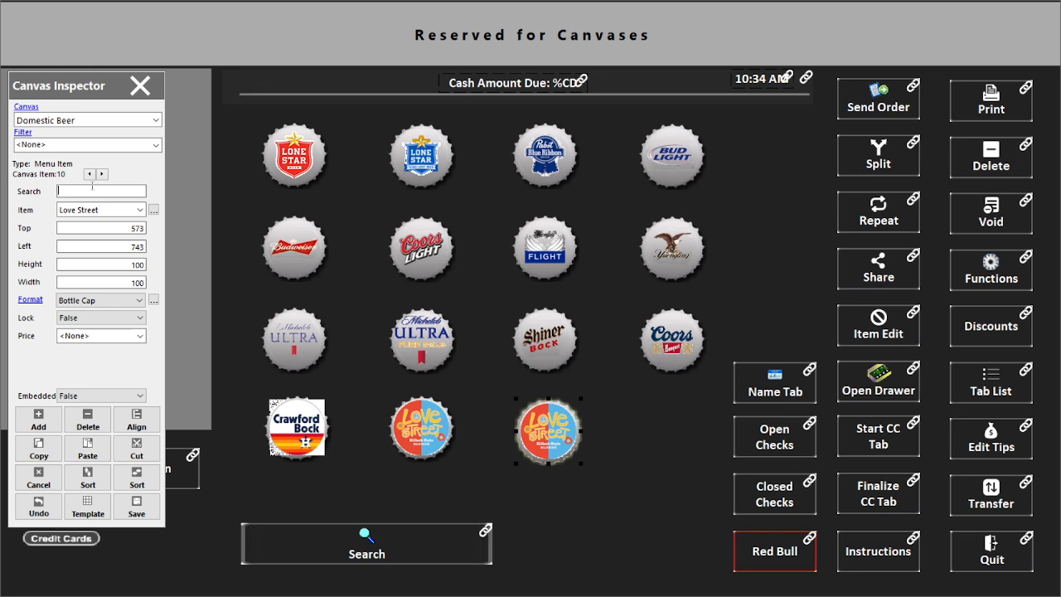
text(new)
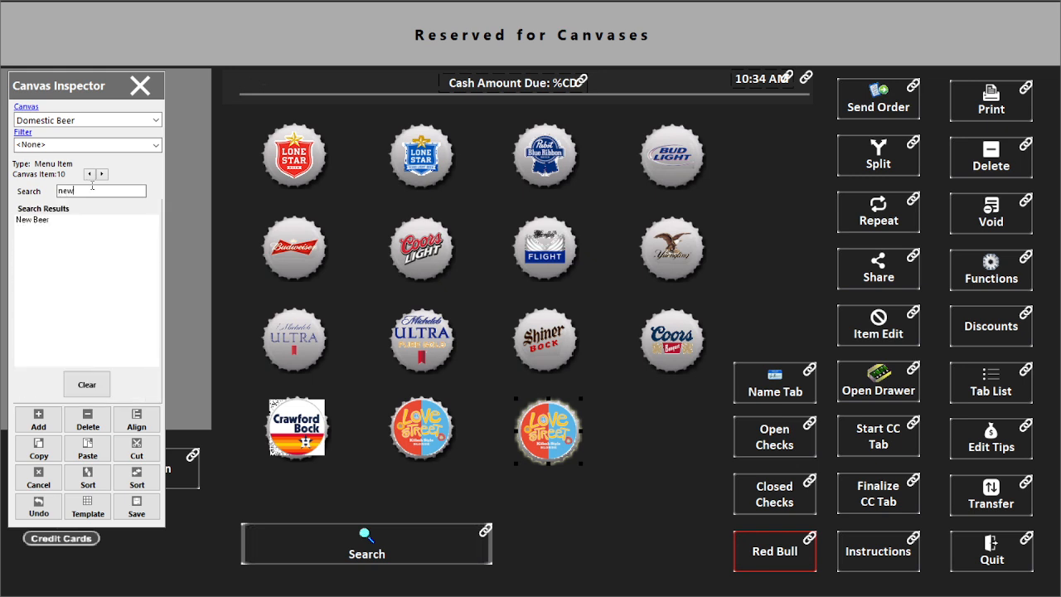
click(55, 219)
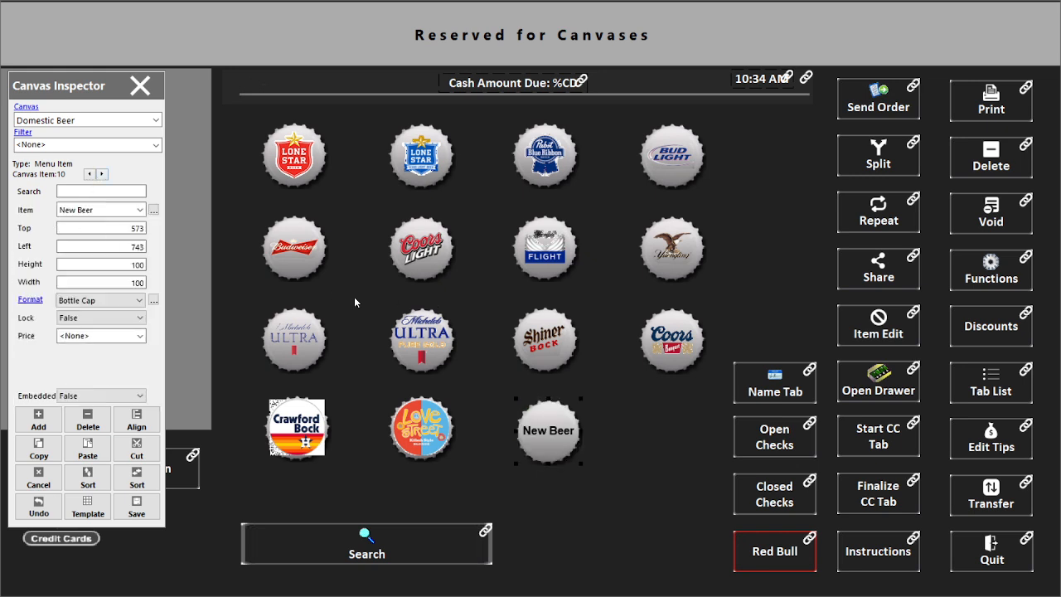
click(140, 211)
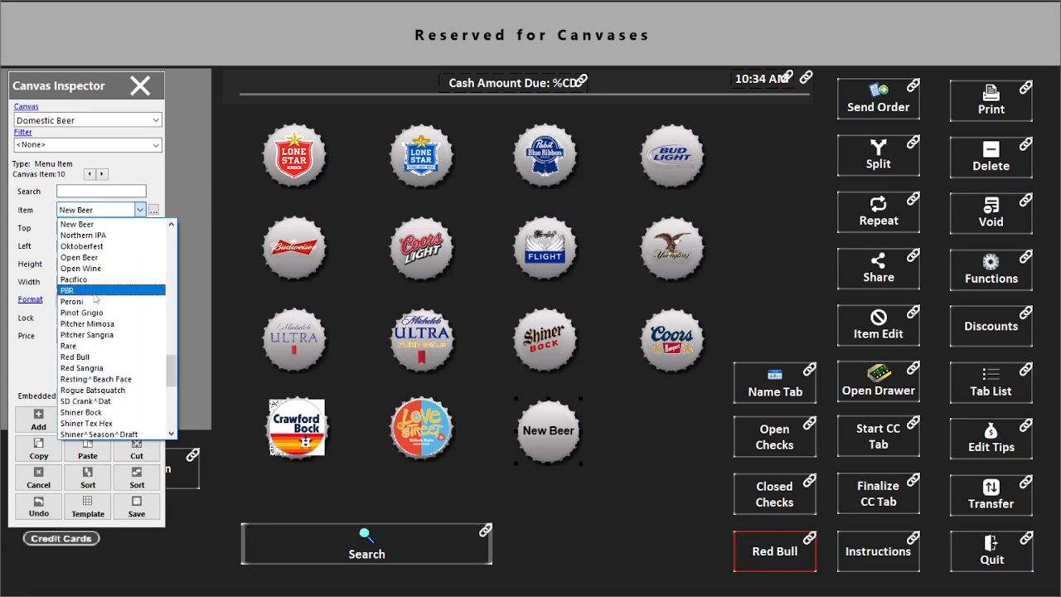
scroll(116, 212, up, 3)
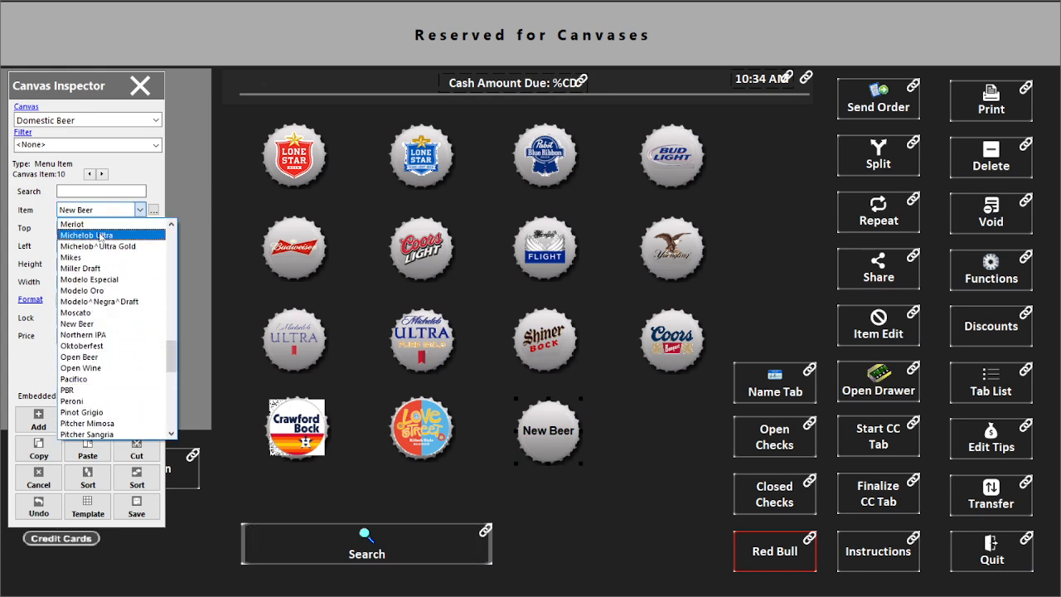
click(629, 426)
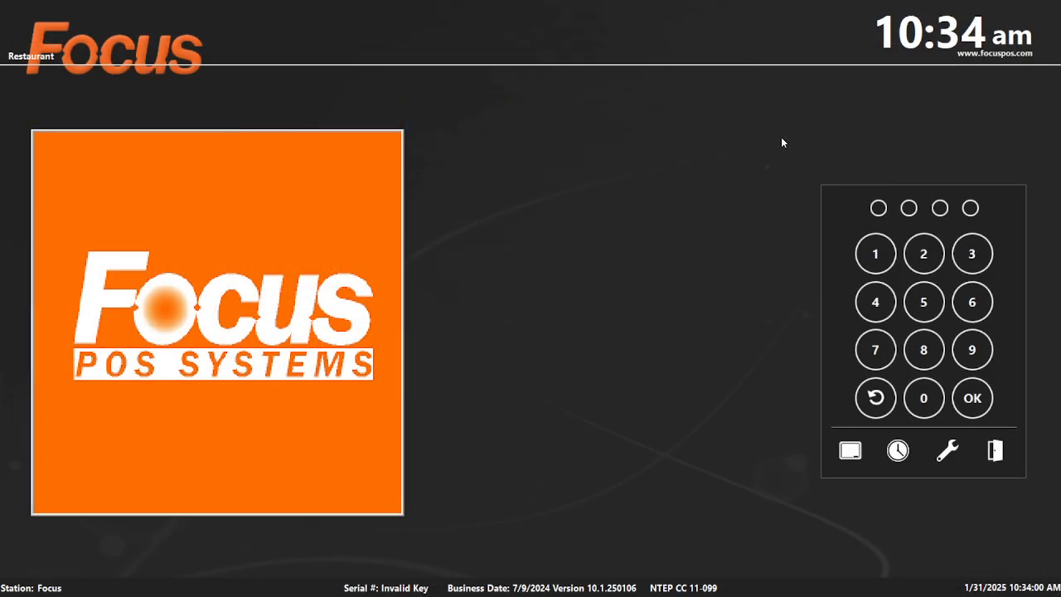
On the order screen, ring up a New Beer, void it, and return to login.
text(1111)
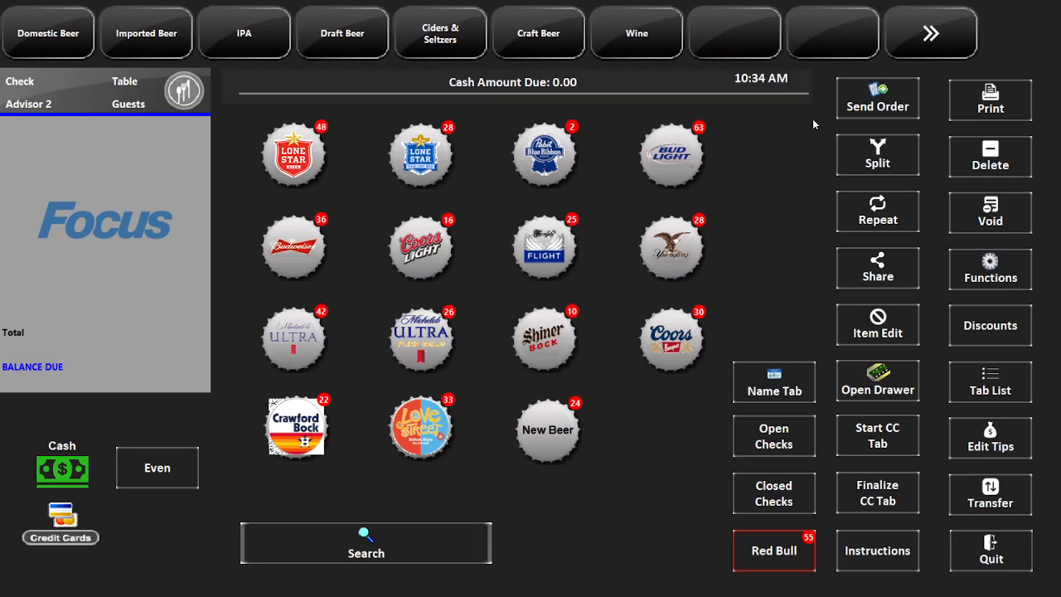
click(541, 433)
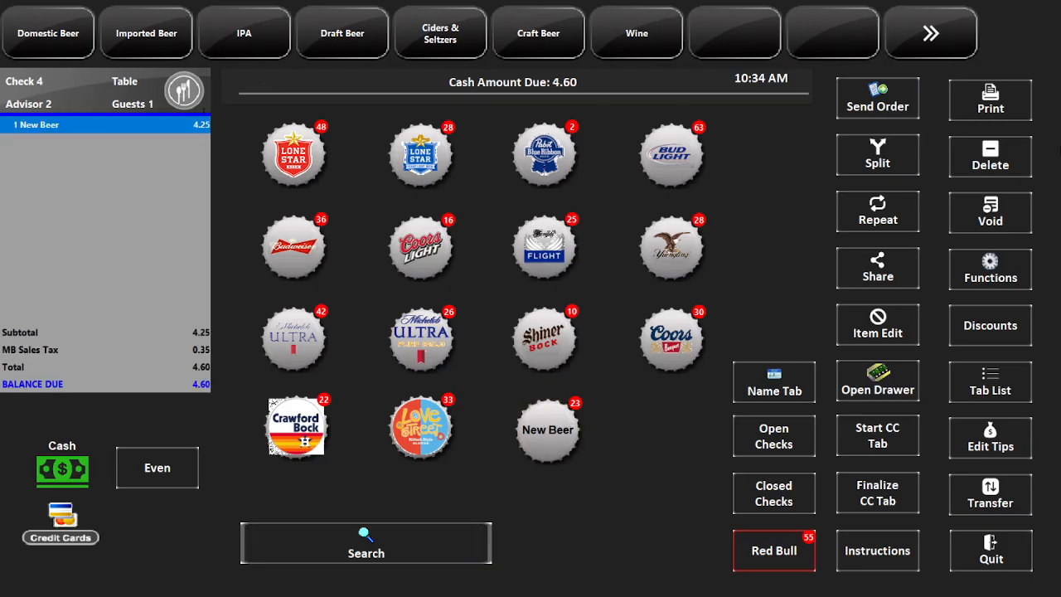
click(1020, 173)
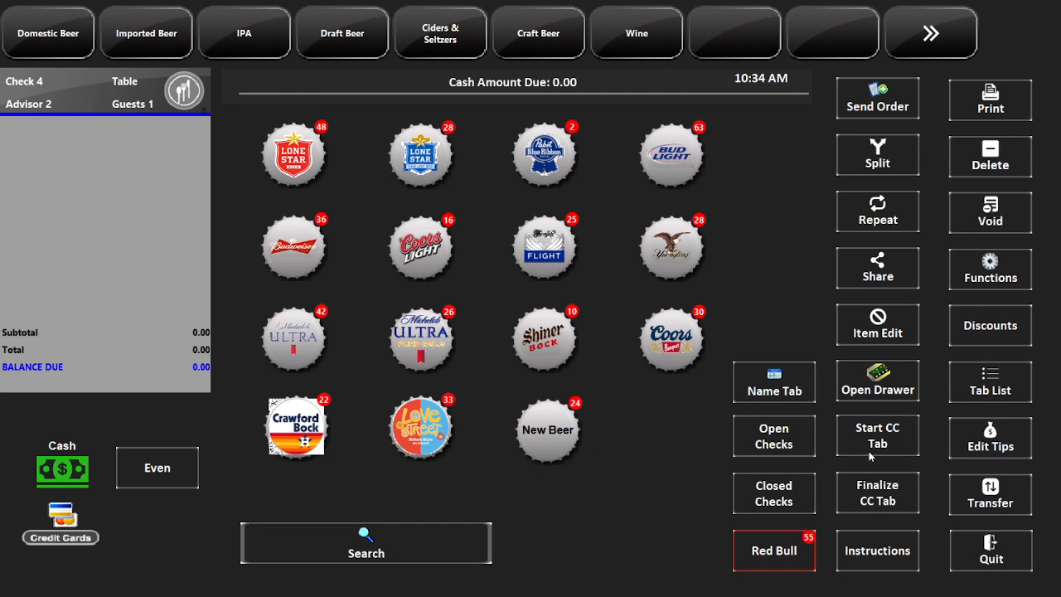
click(991, 560)
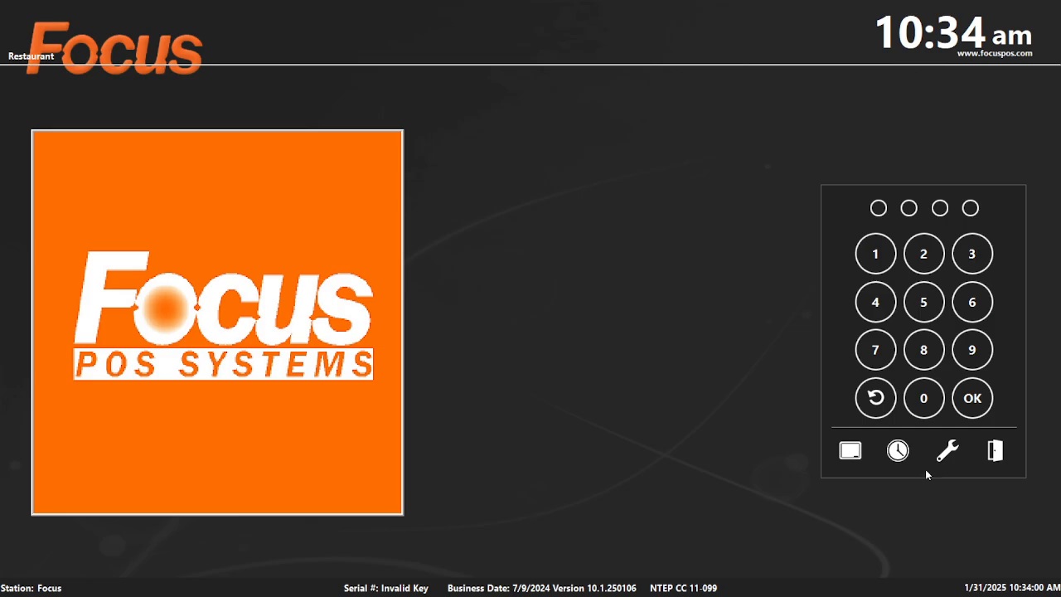
Re-enter the office software from manager functions using the manager PIN.
click(960, 447)
click(452, 393)
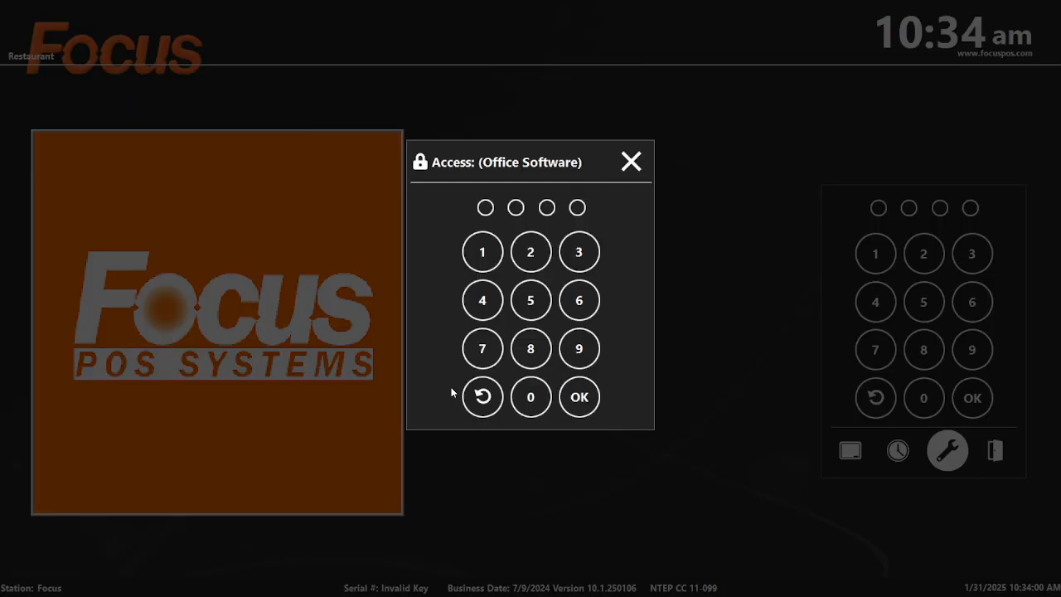
text(11)
key(Return)
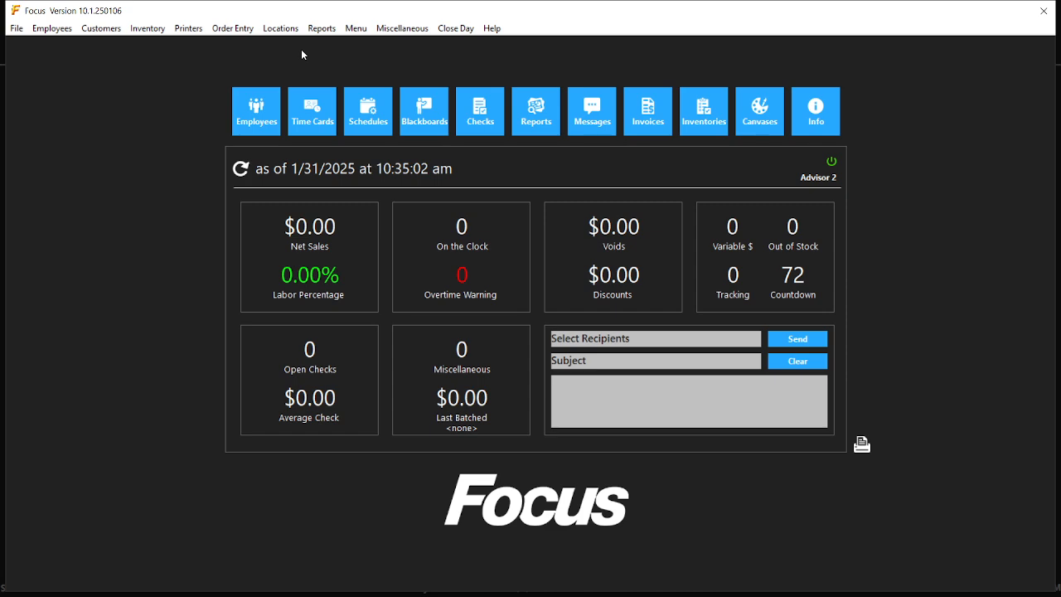
In Report Groups, review the Wine group, then start a blank new group below RedBull.
click(322, 28)
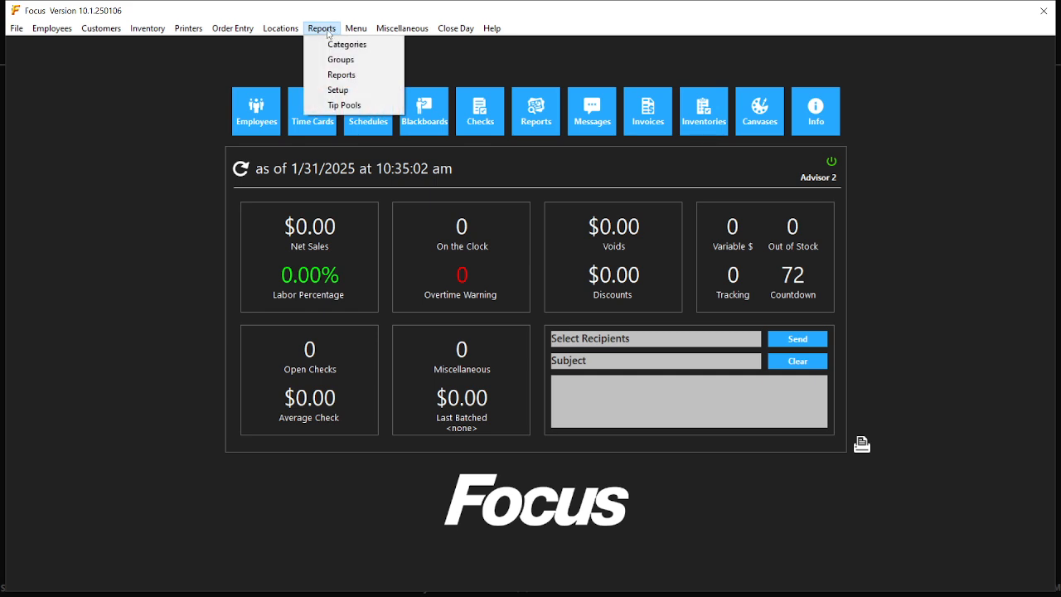
click(337, 62)
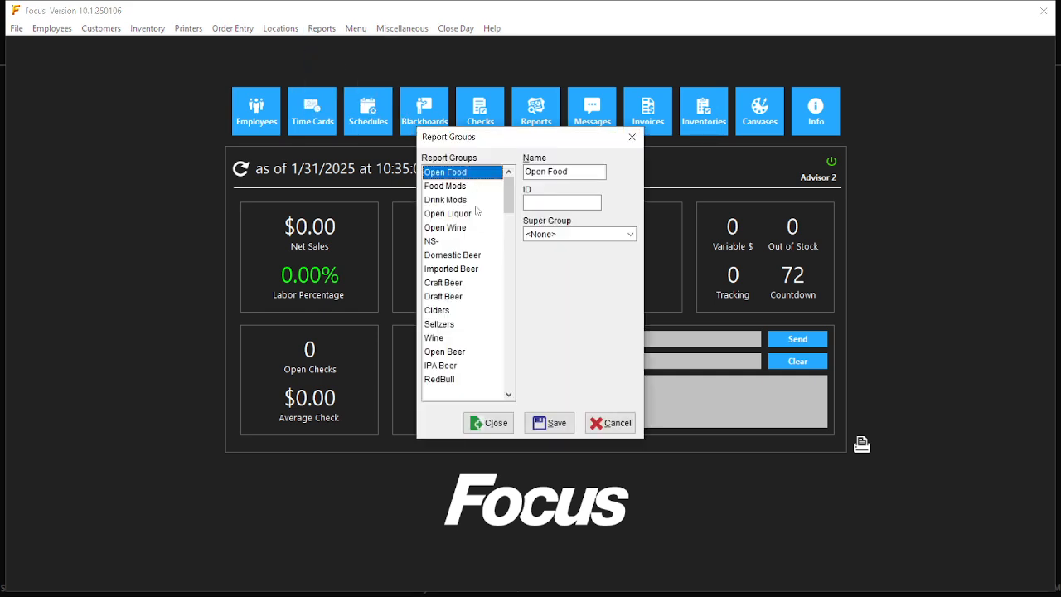
scroll(457, 231, down, 1)
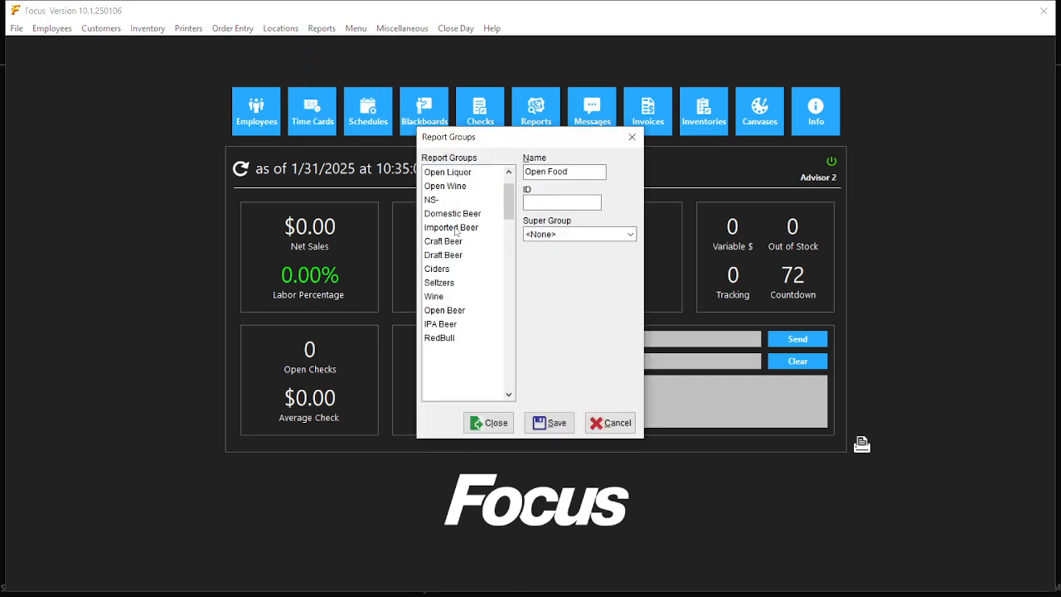
click(460, 298)
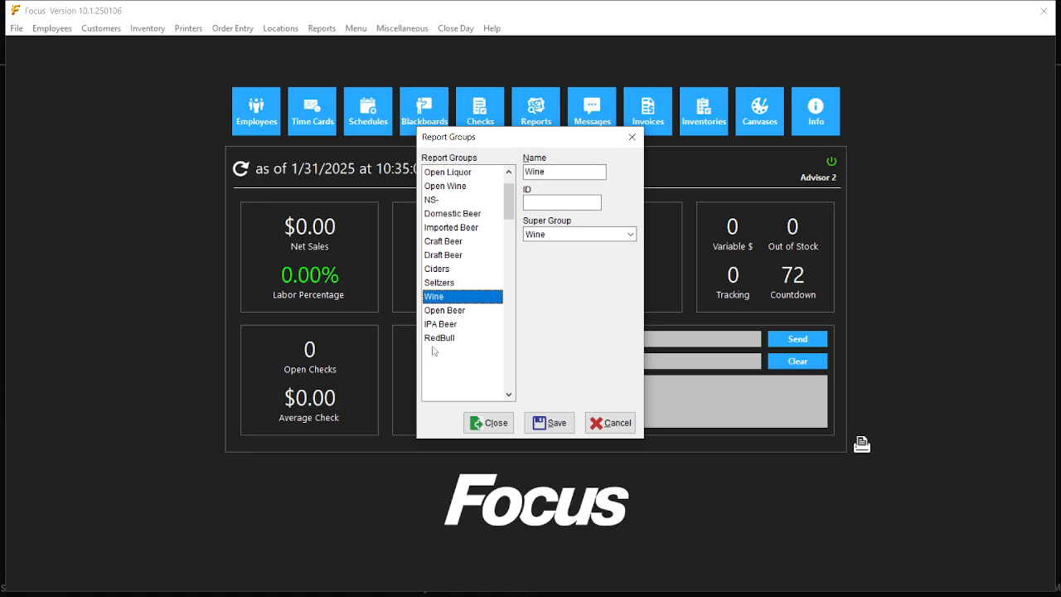
click(566, 171)
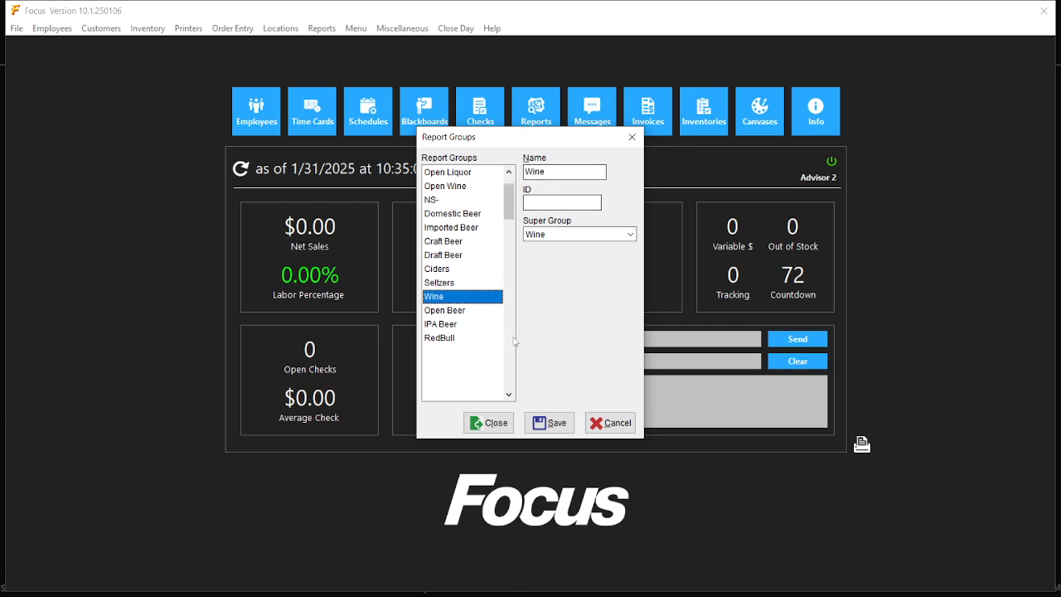
click(478, 353)
click(552, 176)
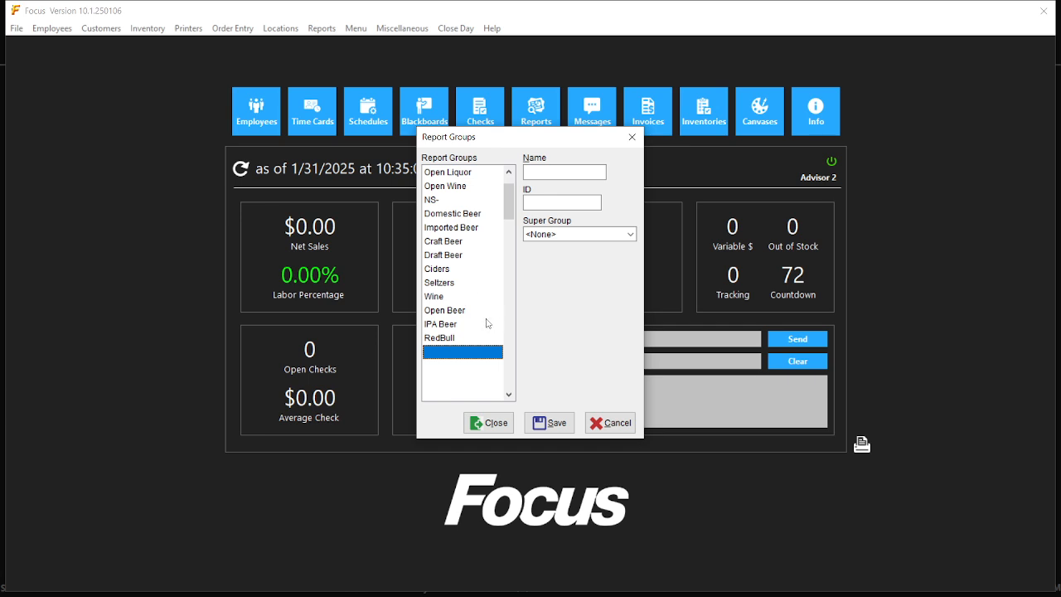
Recheck the Wine group, then enter a new group Wine BTL with Super Group Wine.
click(462, 304)
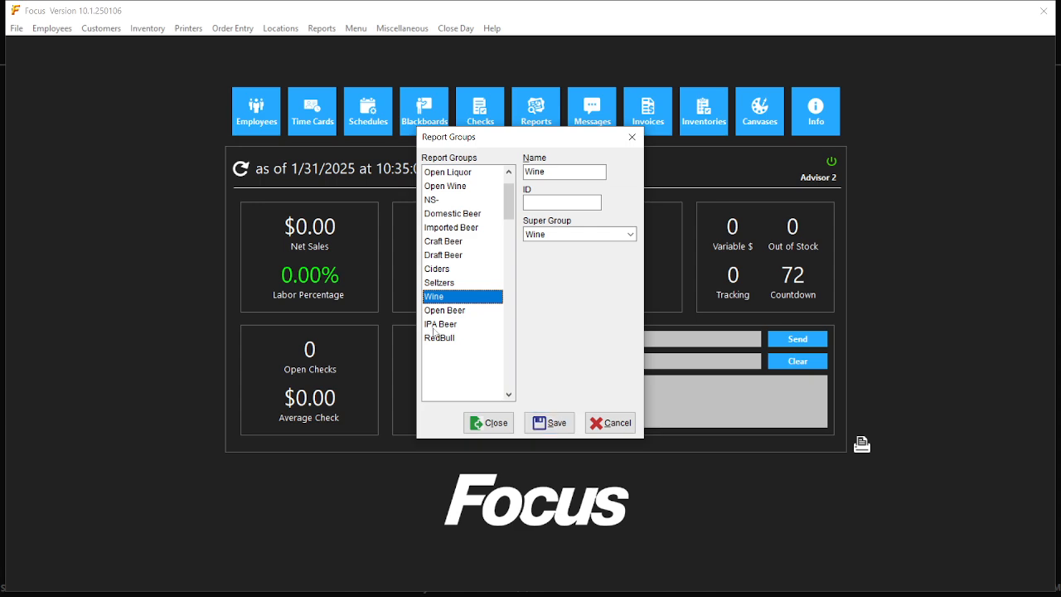
click(454, 353)
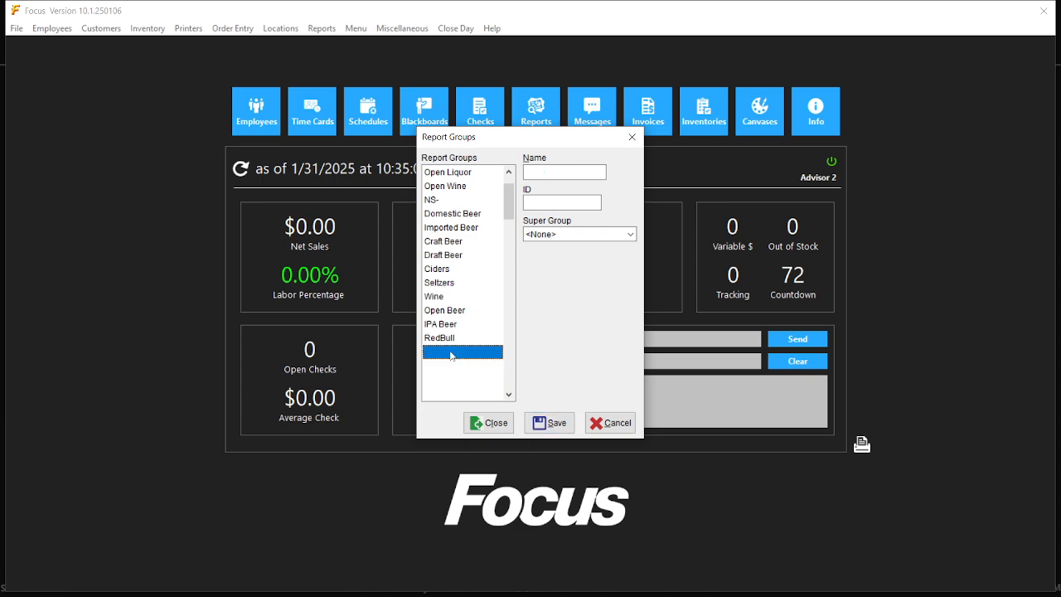
click(536, 172)
text(Wine BTL)
click(568, 235)
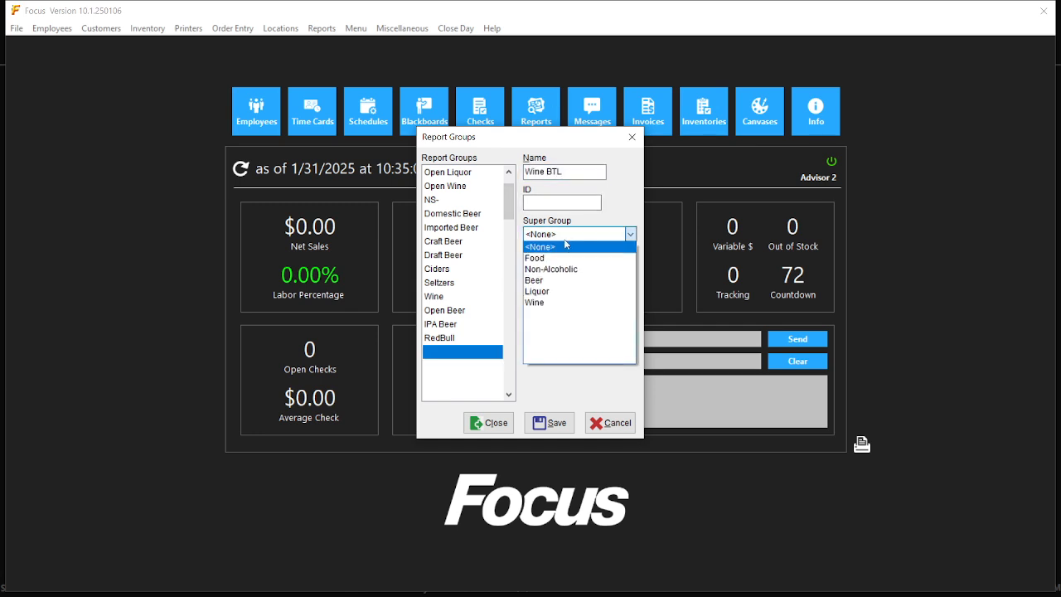
click(564, 304)
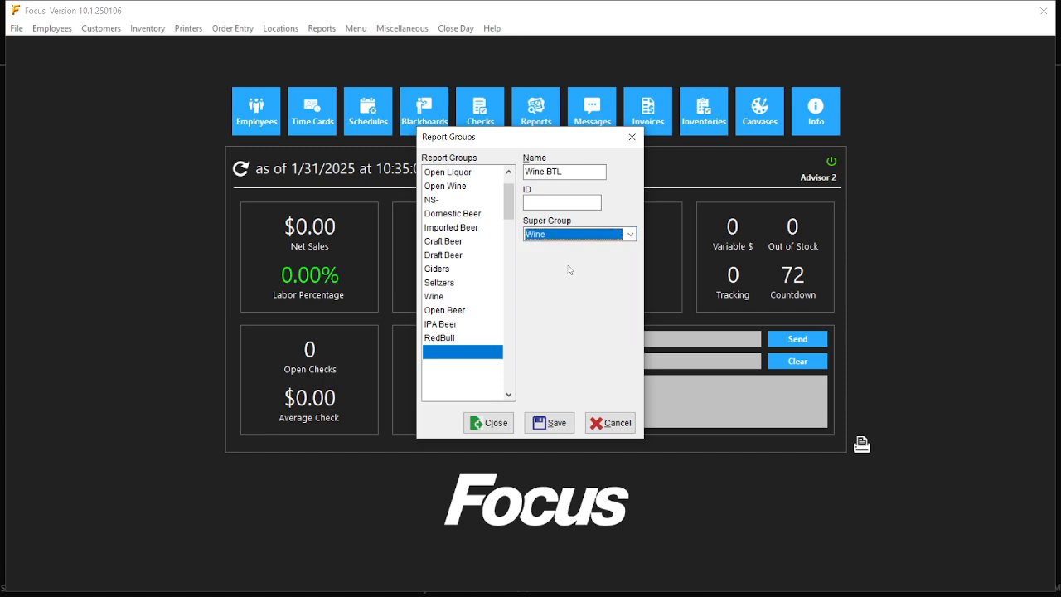
Erase the Wine BTL name, reset Super Group to <None>, and close without saving.
drag(594, 171, 456, 170)
key(BackSpace)
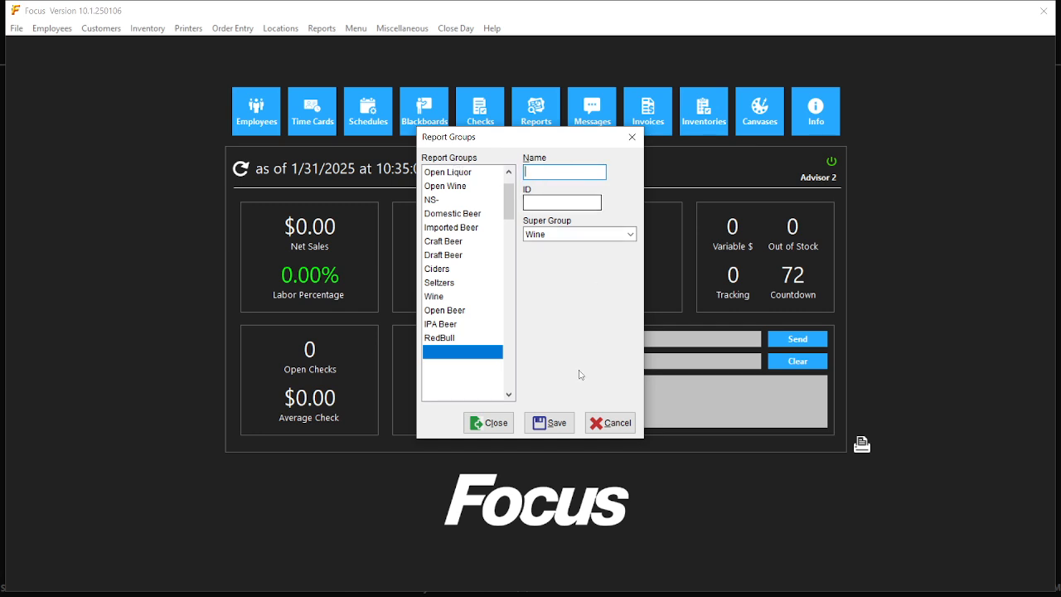
click(540, 237)
click(540, 237)
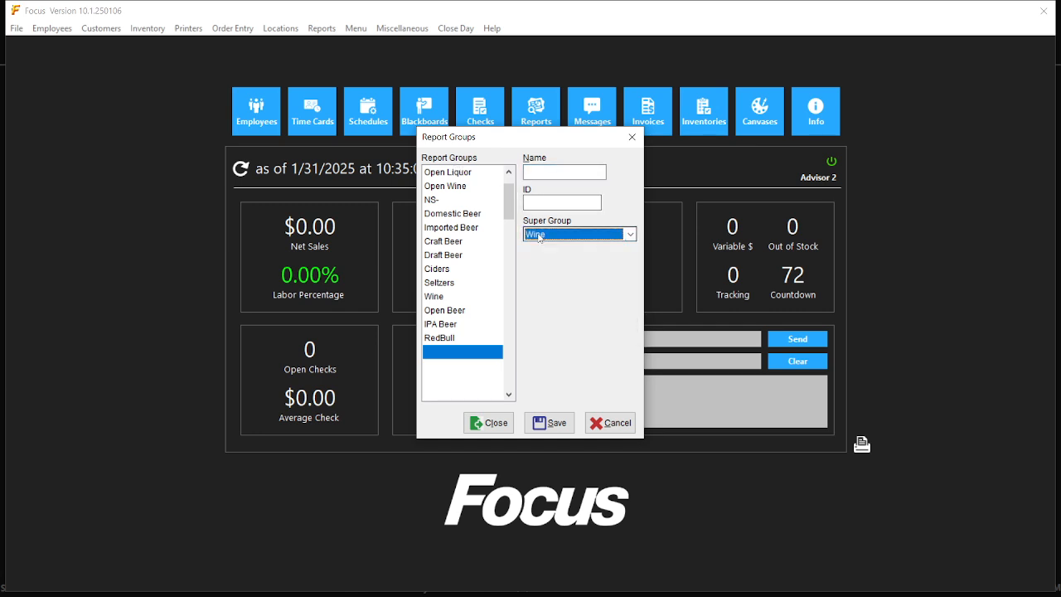
click(571, 238)
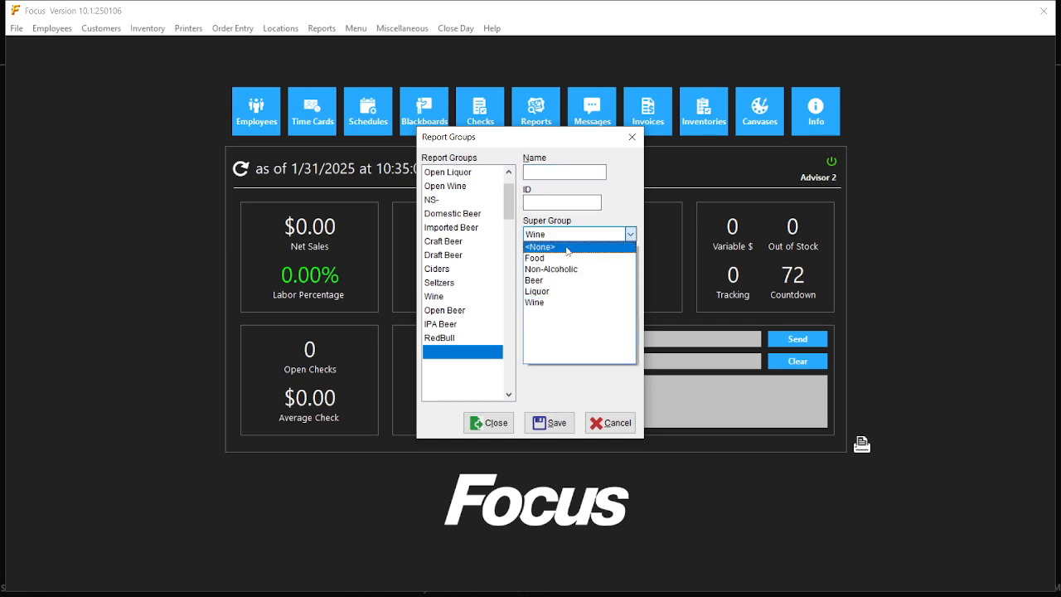
click(569, 248)
click(494, 425)
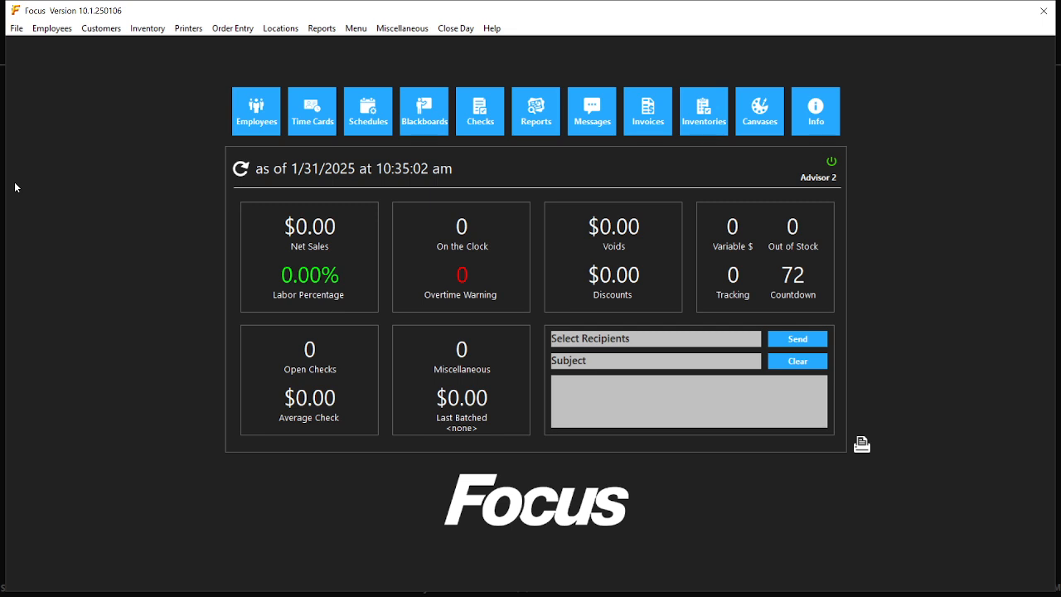
Rename the unused canvas 34 to Wine Bottles, save it, and close the Canvases editor.
click(357, 29)
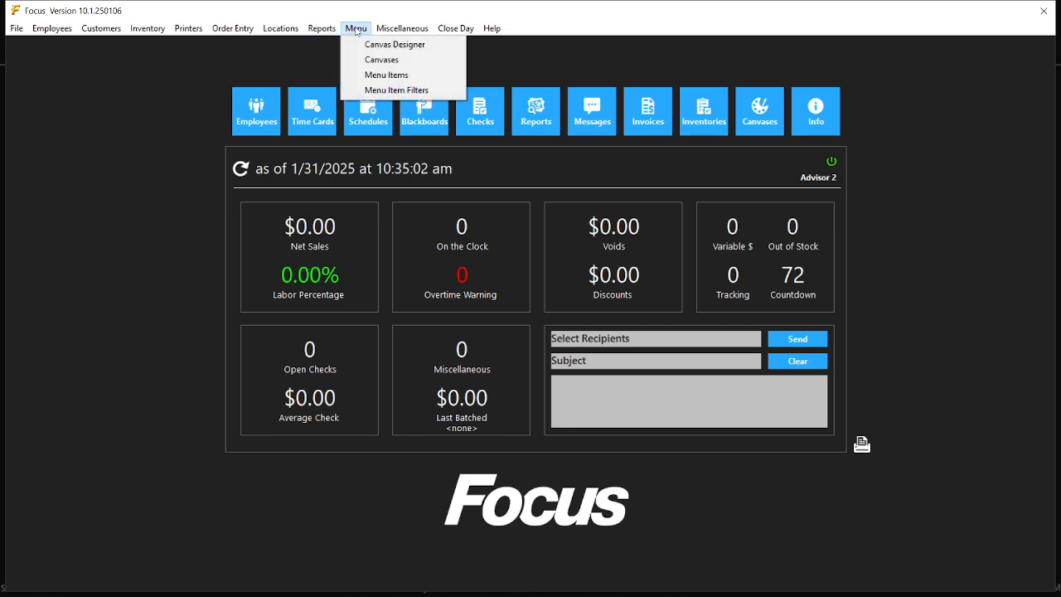
click(376, 60)
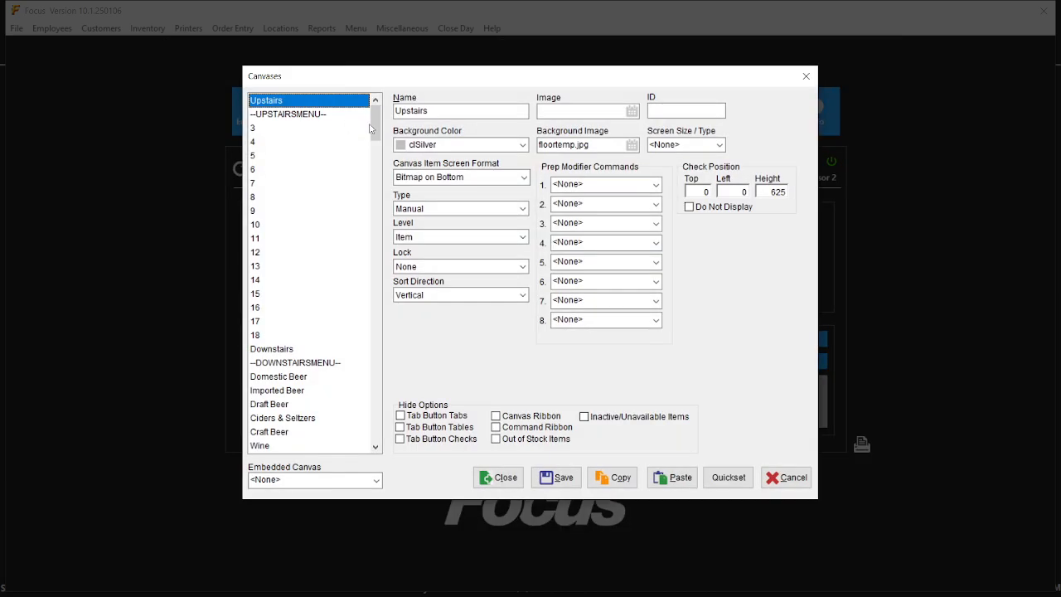
drag(371, 129, 379, 147)
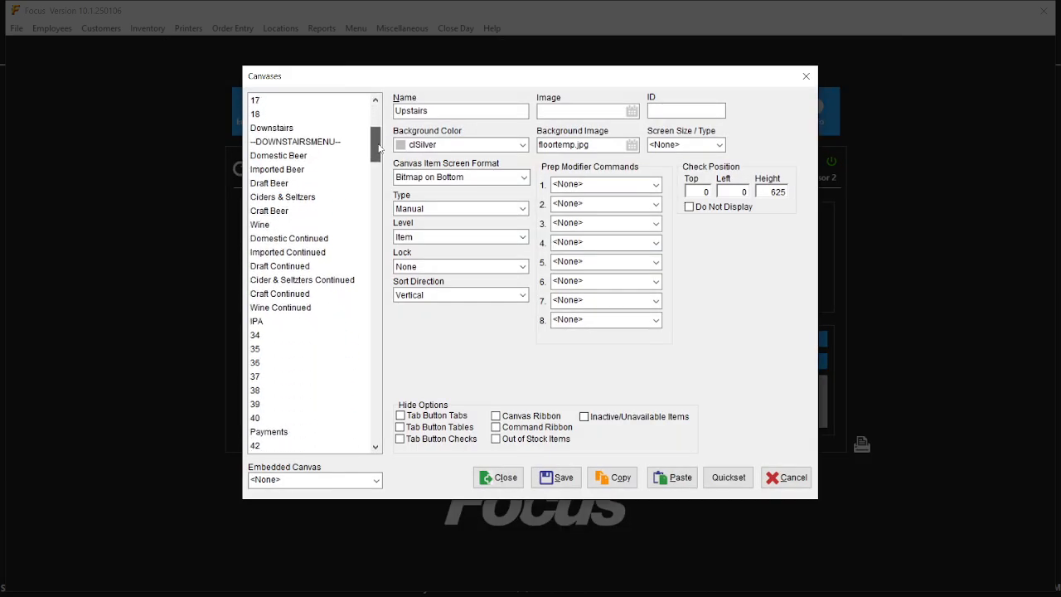
click(268, 337)
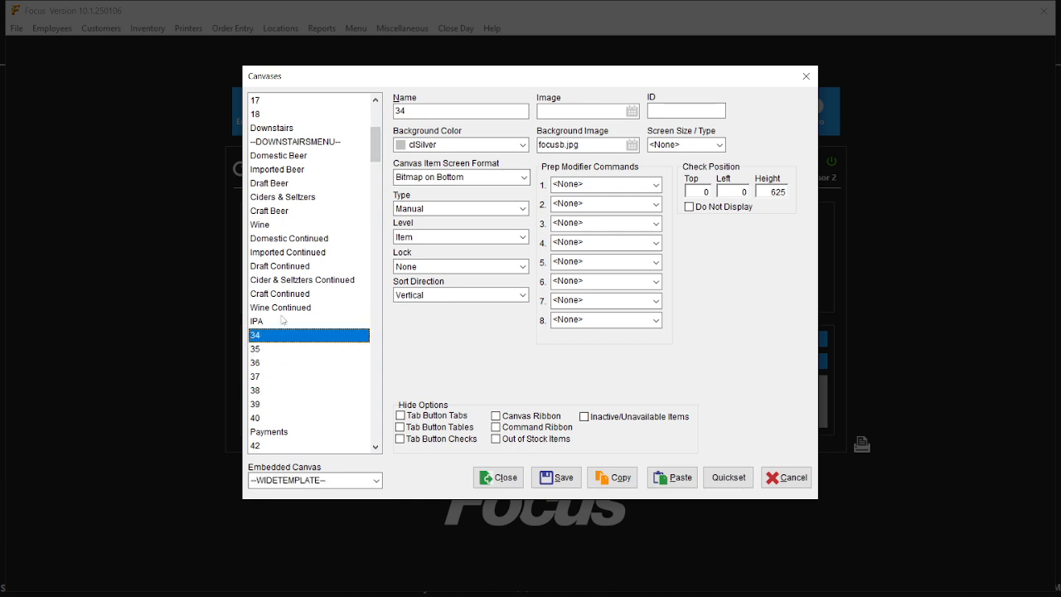
drag(409, 111, 237, 90)
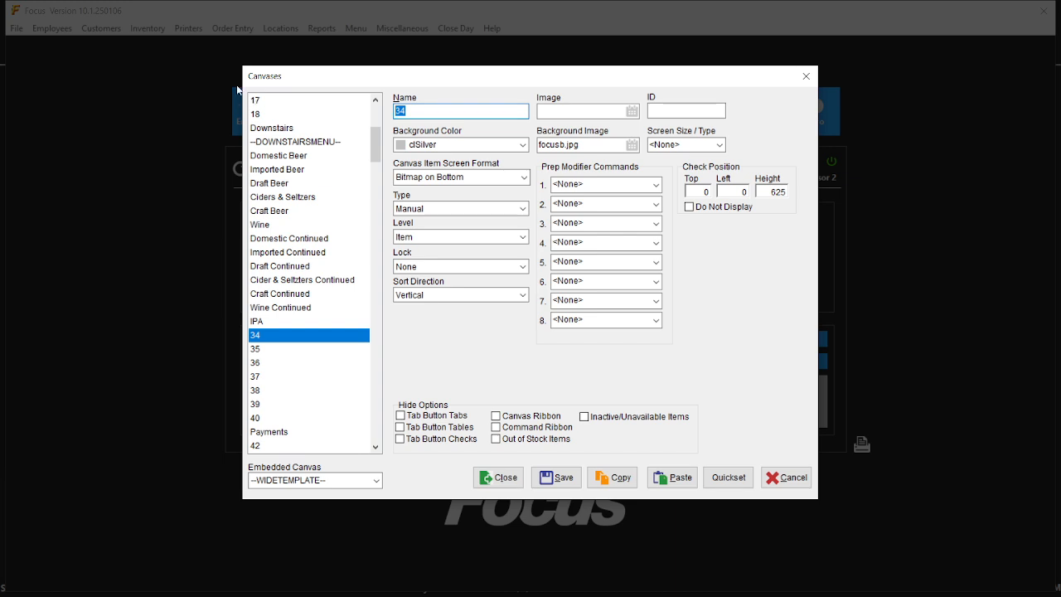
text(Wine BTLs)
key(BackSpace)
key(BackSpace)
key(BackSpace)
text(ottles)
click(568, 480)
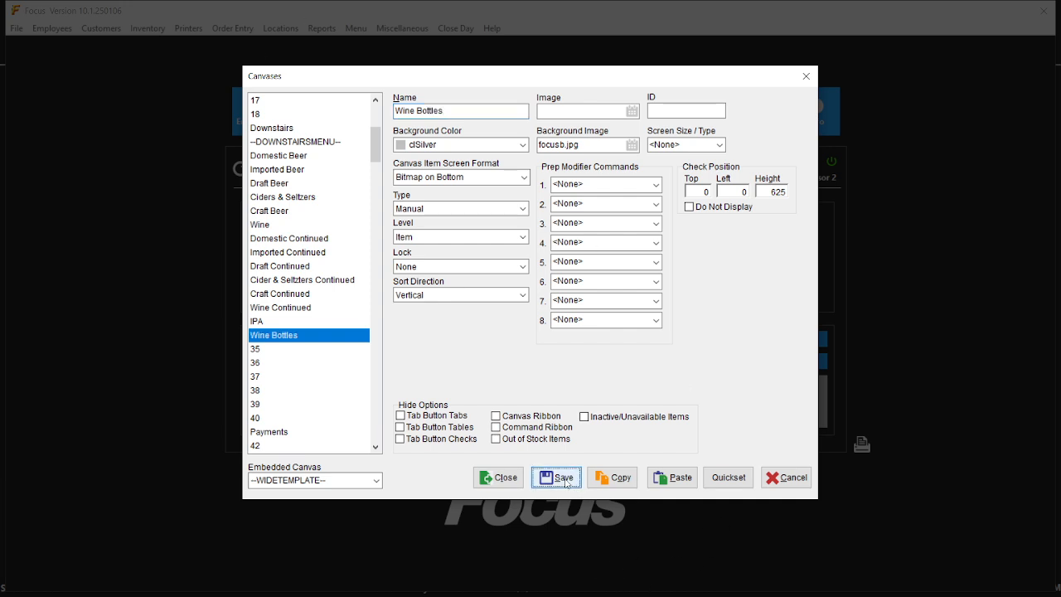
click(502, 481)
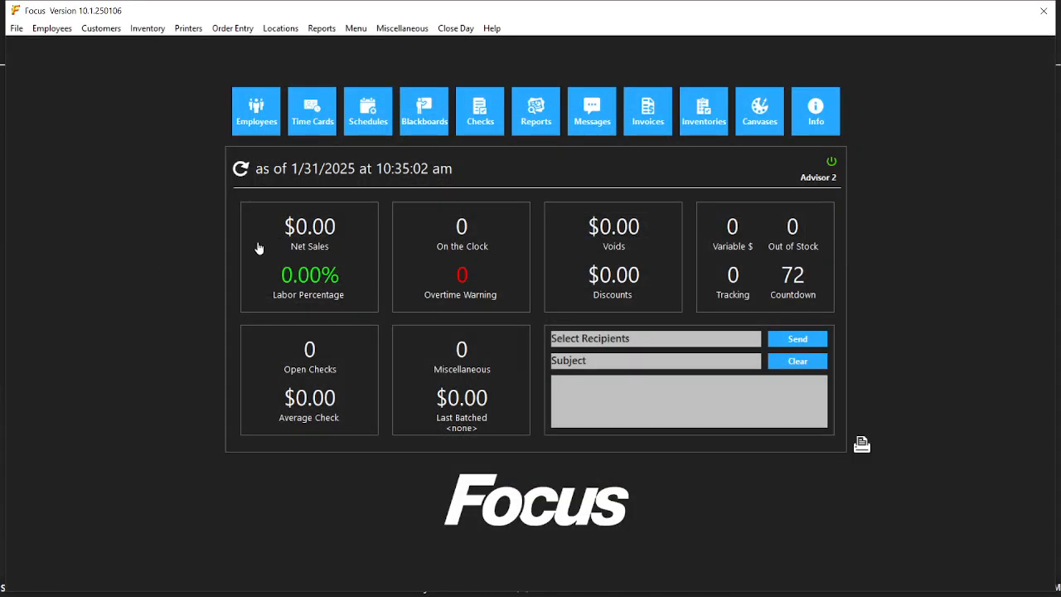
Search the menu items for 'chard' and view the Chardonnay item's settings.
click(357, 30)
mouse_move(316, 29)
mouse_move(356, 29)
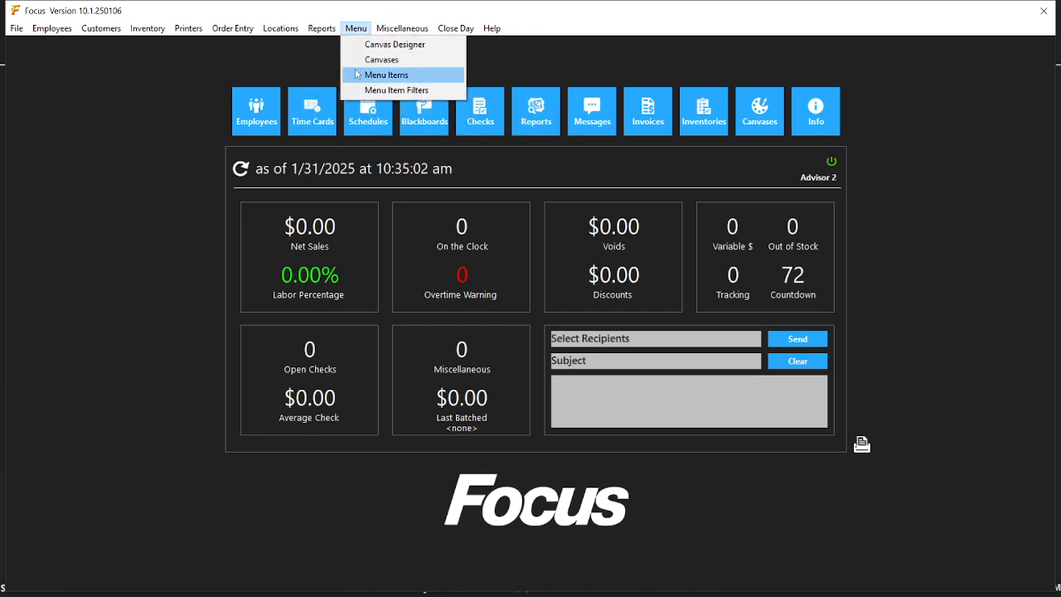
click(357, 74)
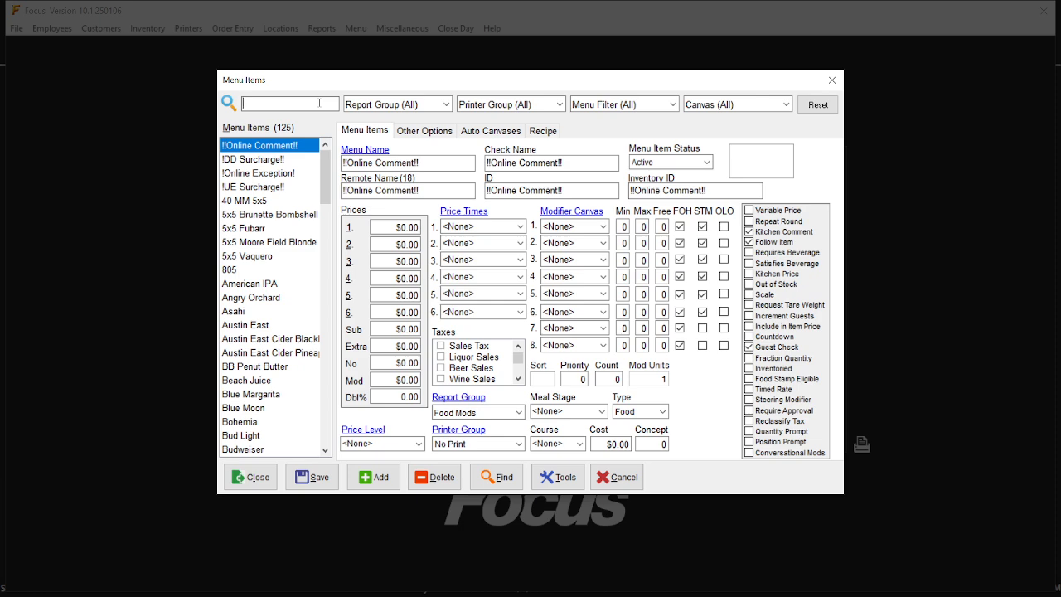
text(chard)
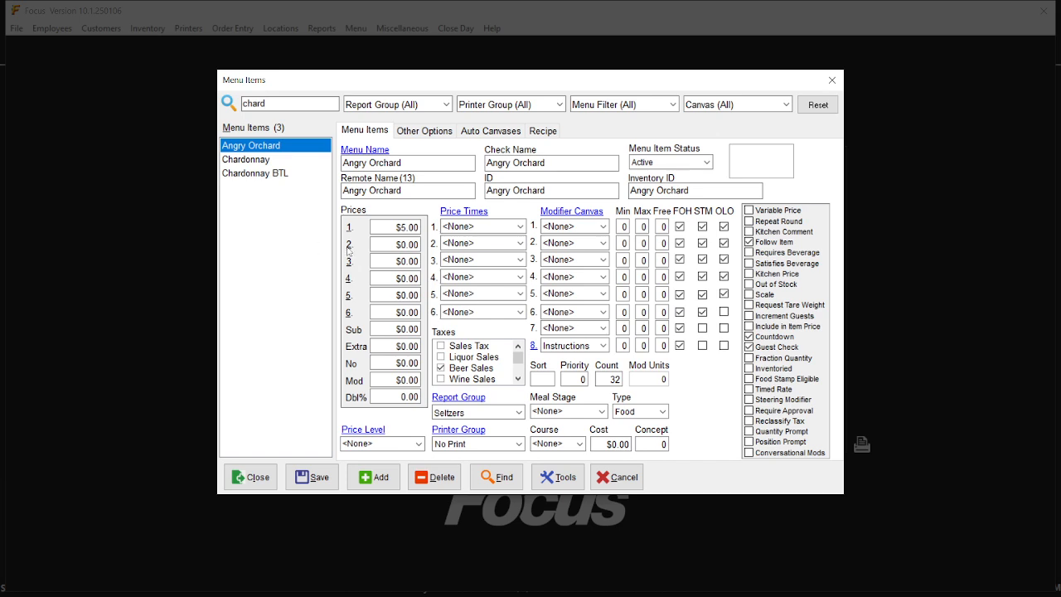
click(280, 161)
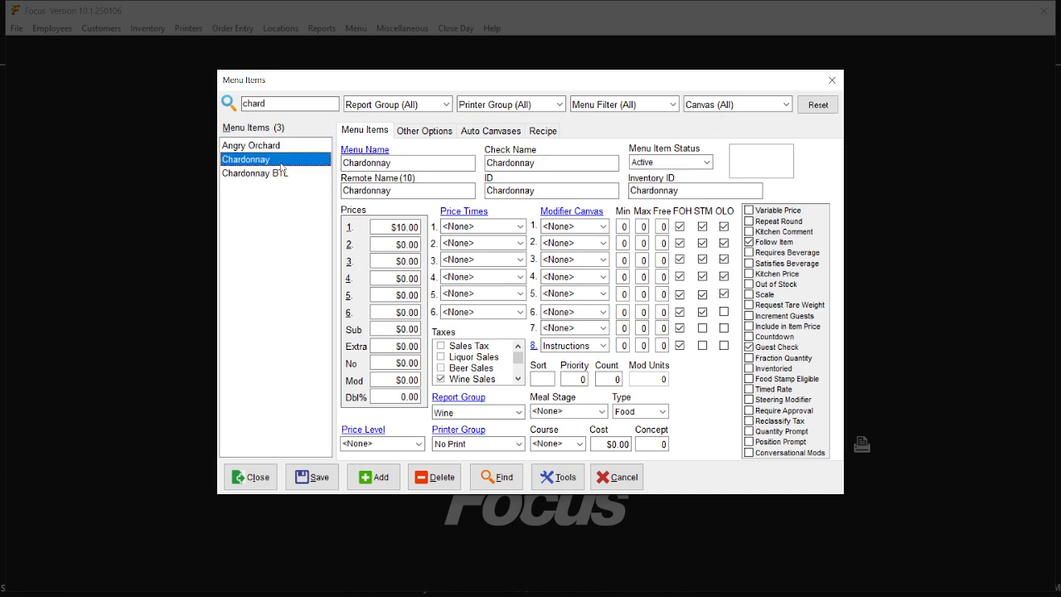
Add a Rose BTL item with Price 1 at $110, save it, and select its count.
click(377, 478)
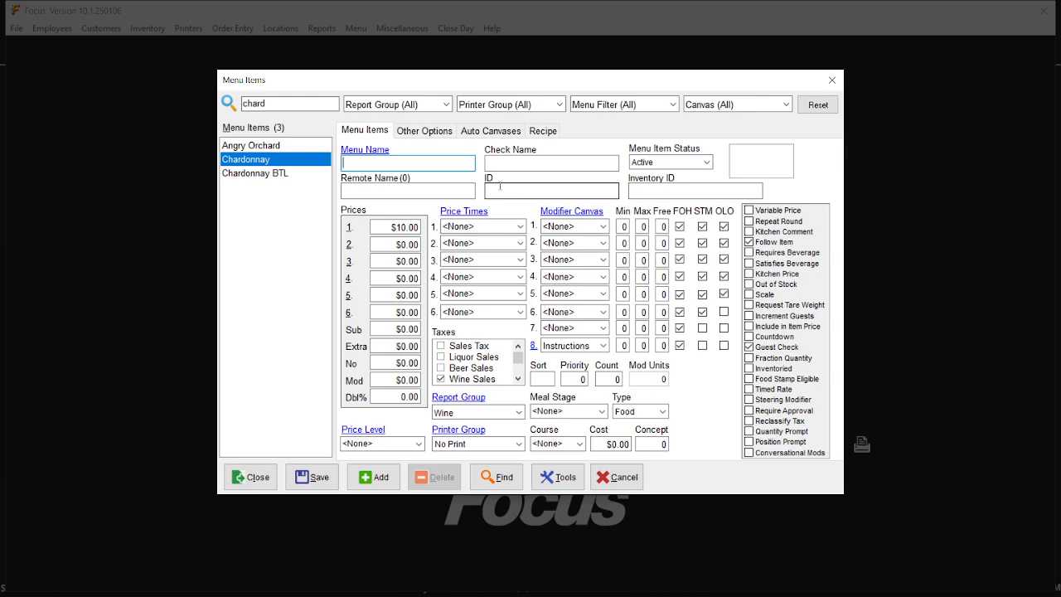
text(Rose BTL)
double_click(403, 225)
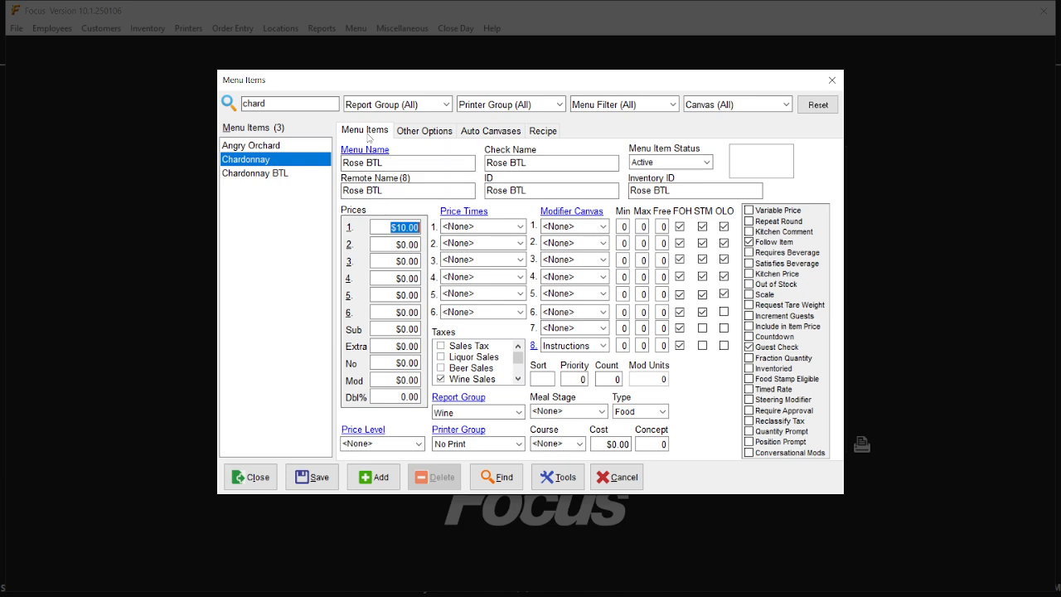
text($110)
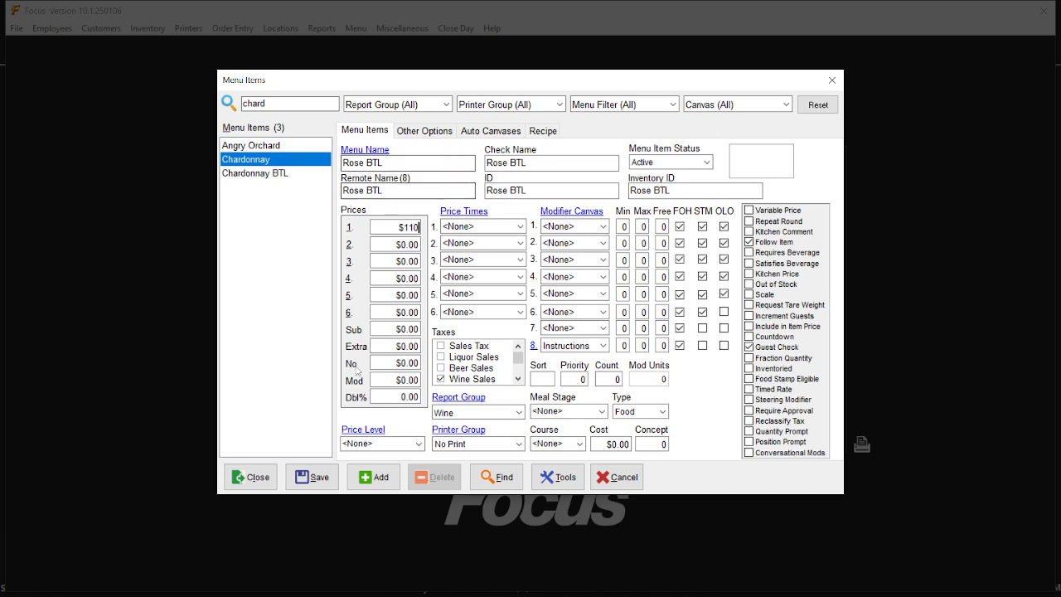
click(313, 479)
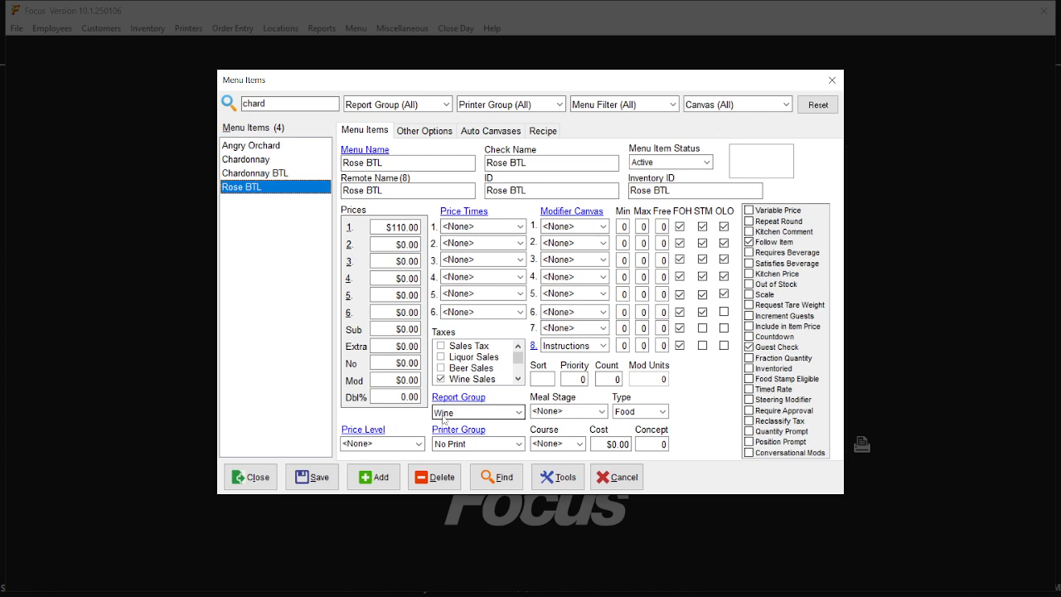
double_click(612, 378)
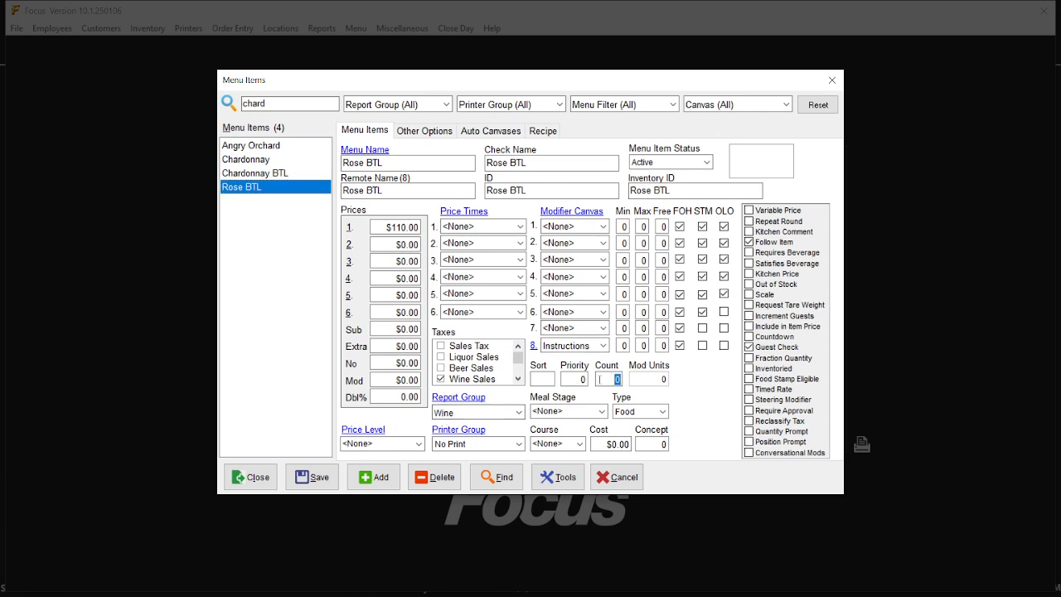
Give Rose BTL a countdown of 10 with the guest check option on, save, and close the editor.
text(10)
click(749, 337)
click(750, 348)
click(313, 482)
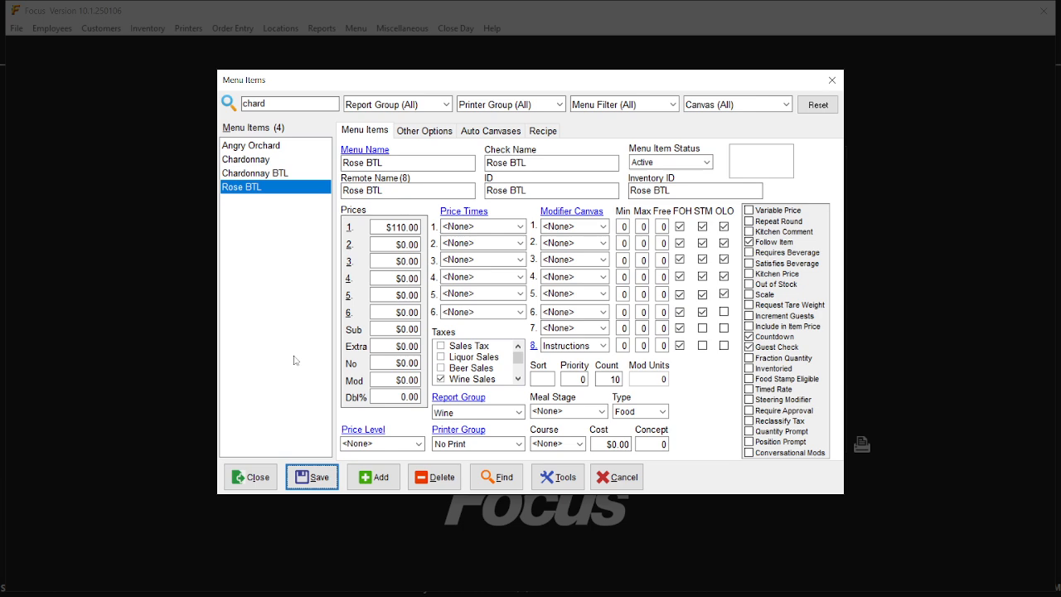
click(257, 481)
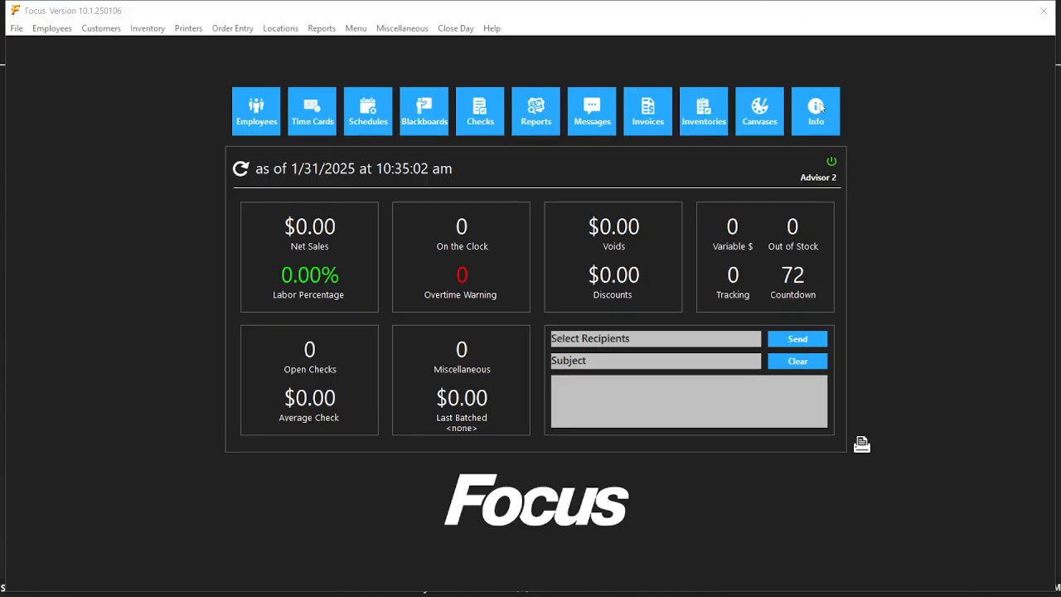
Show the Wine Bottles canvas in the canvas editor and delete its Chardonnay BTL button.
click(765, 117)
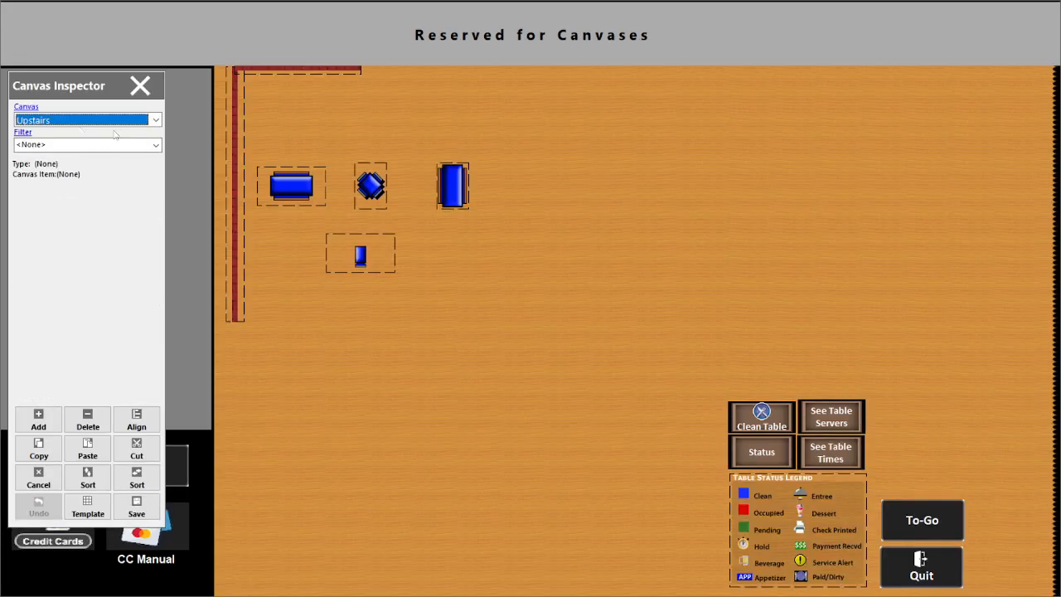
click(125, 122)
mouse_move(156, 152)
mouse_down()
mouse_move(160, 209)
mouse_move(160, 172)
mouse_up()
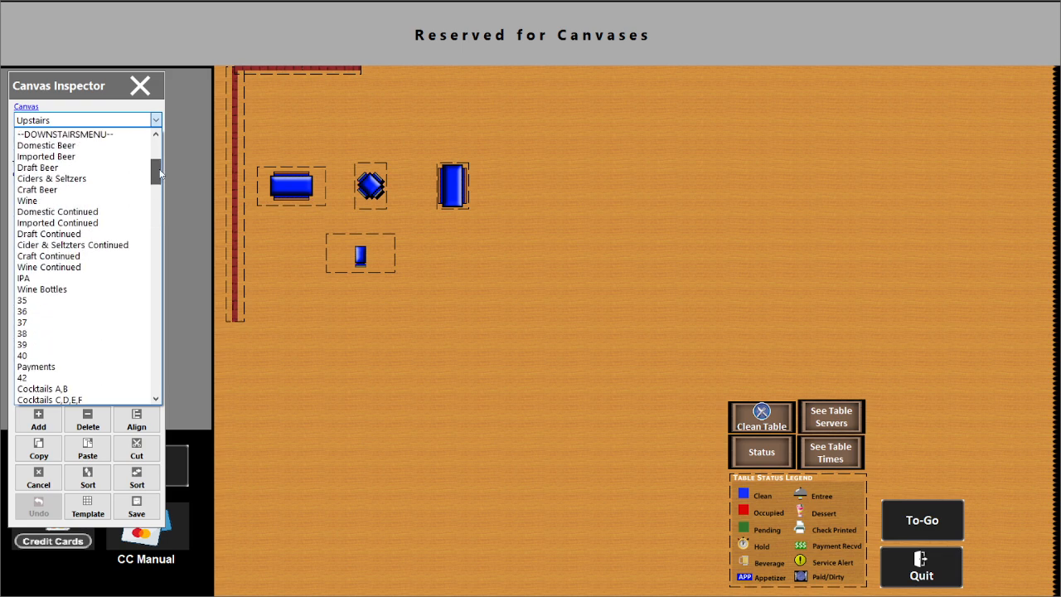
click(95, 289)
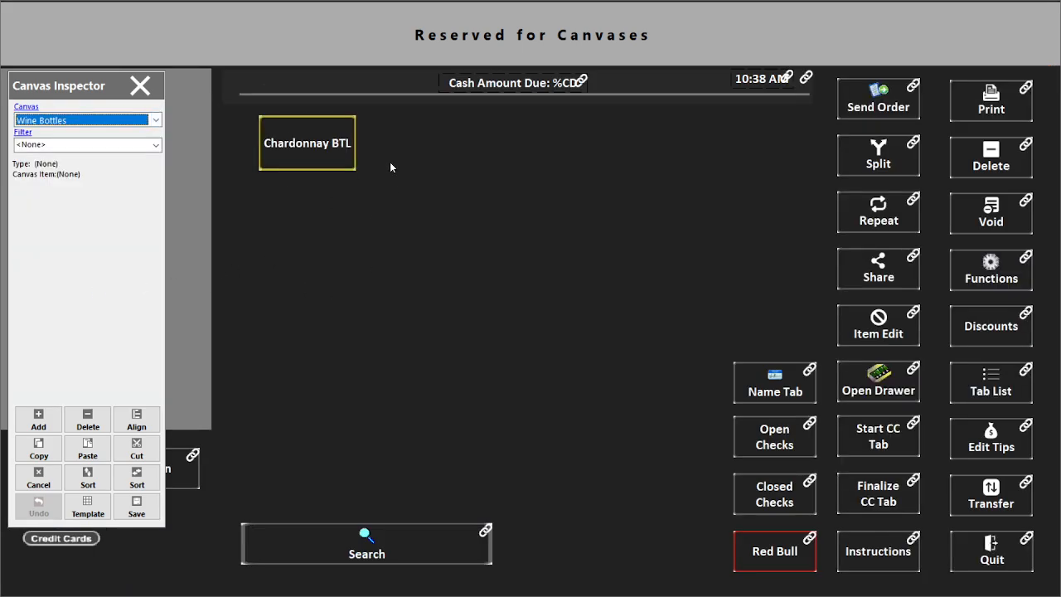
click(285, 154)
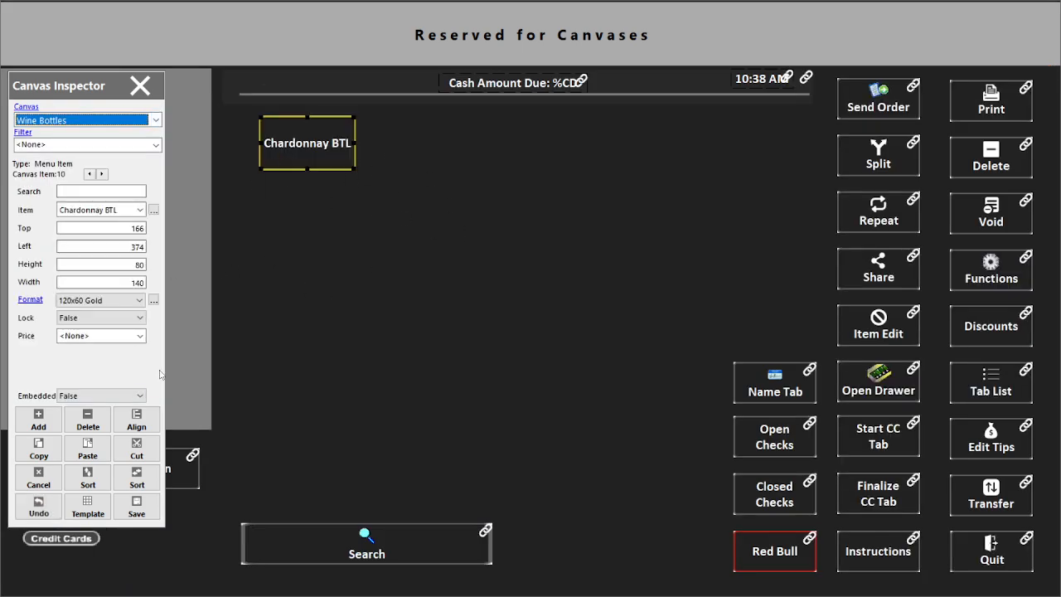
click(83, 417)
click(461, 290)
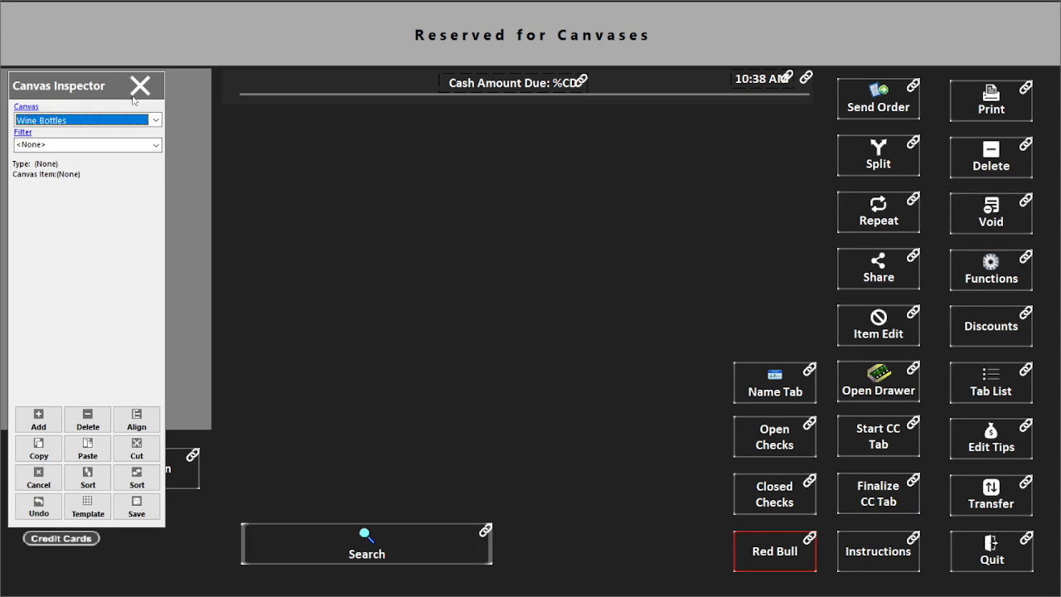
Show the Wine Continued canvas and select all ten of its drink buttons.
key(Down)
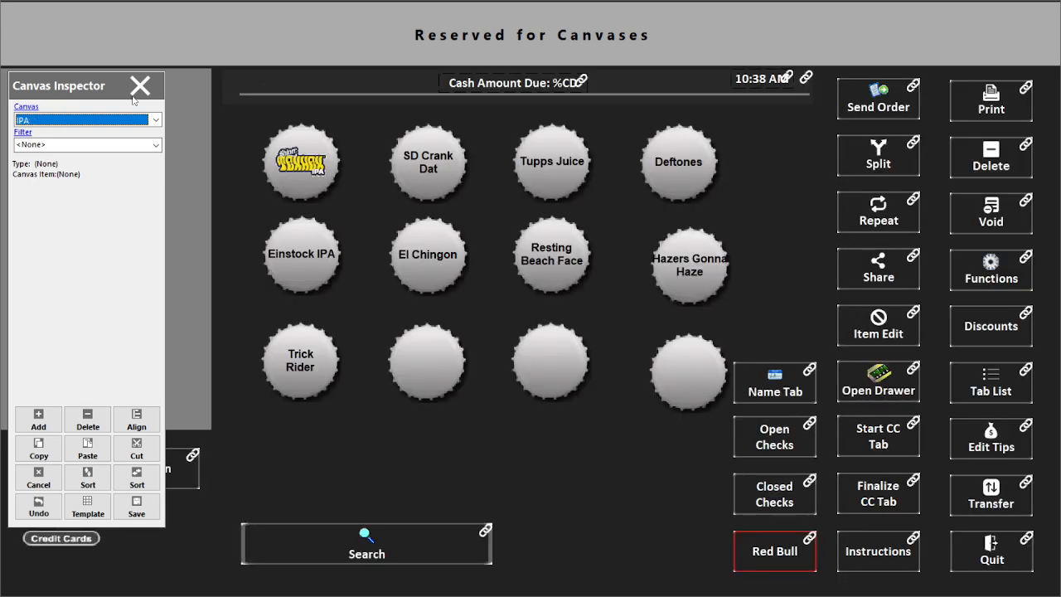
key(Down)
click(146, 120)
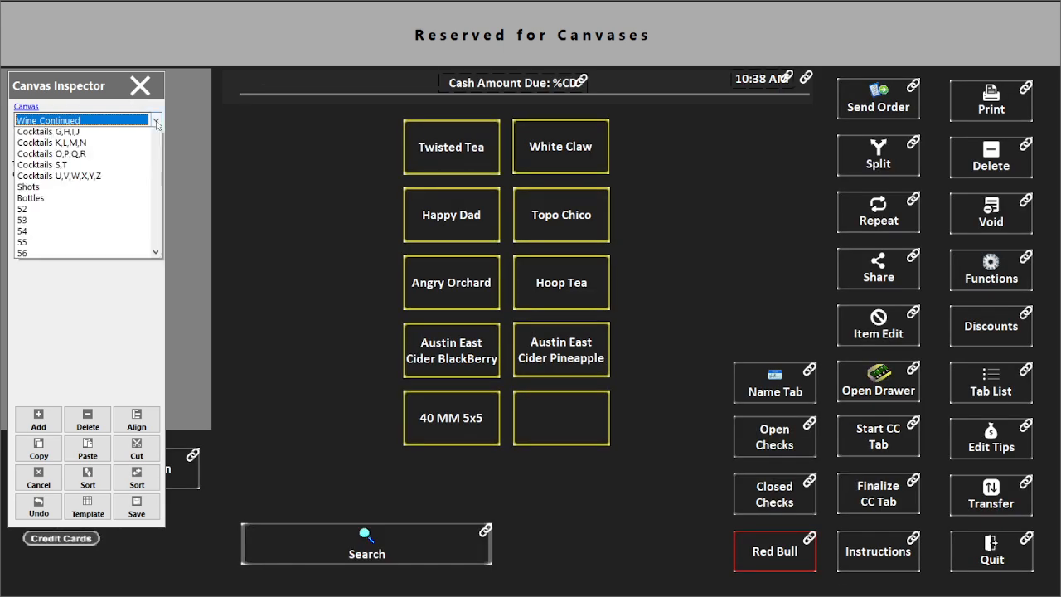
scroll(144, 140, up, 5)
scroll(144, 137, up, 1)
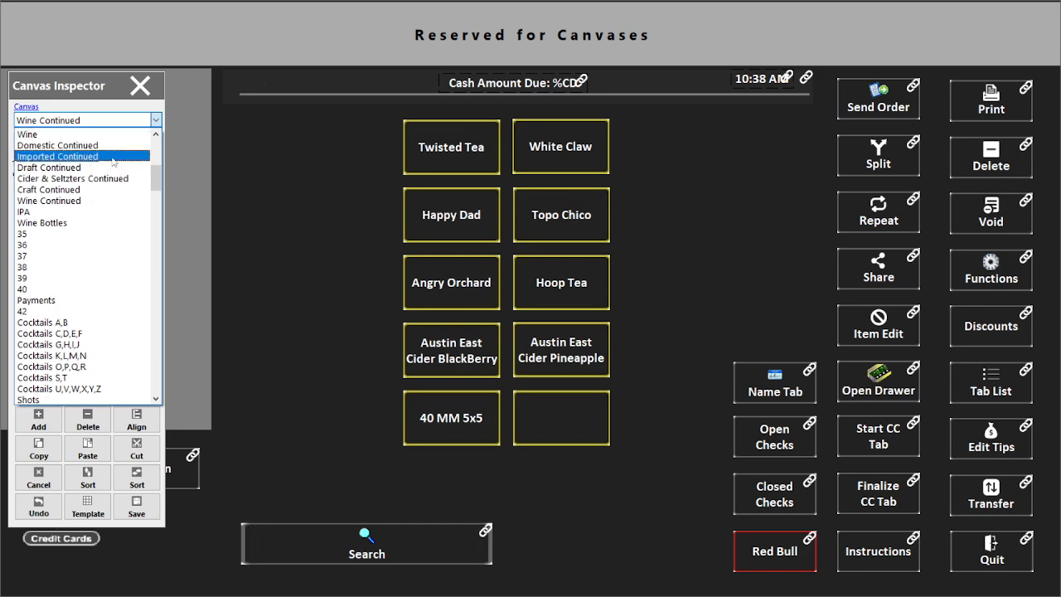
click(92, 201)
drag(329, 126, 615, 465)
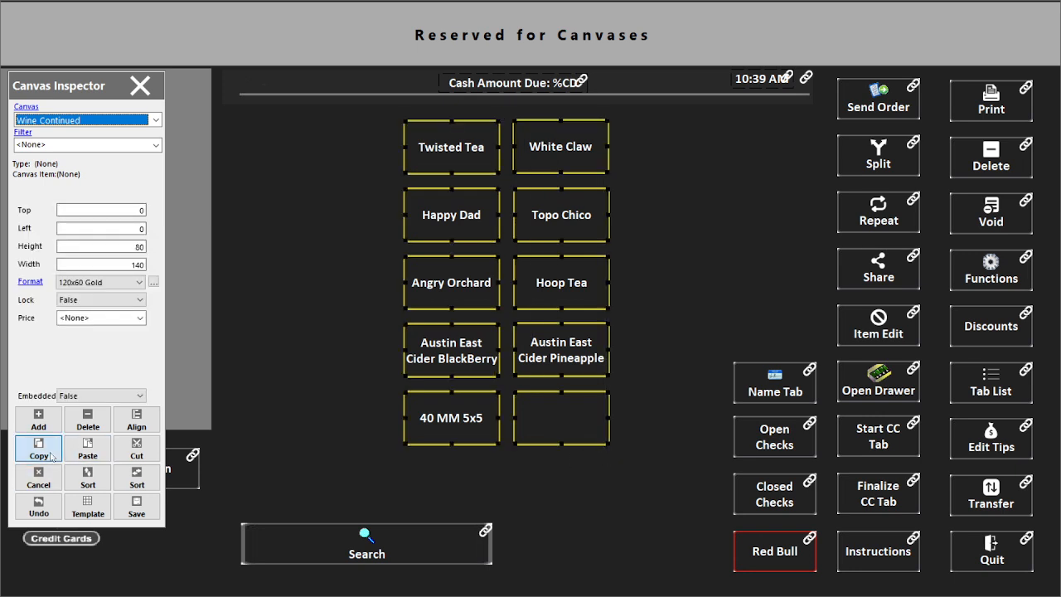
Paste the ten drink buttons onto Wine Bottles and move them to its upper left.
click(104, 123)
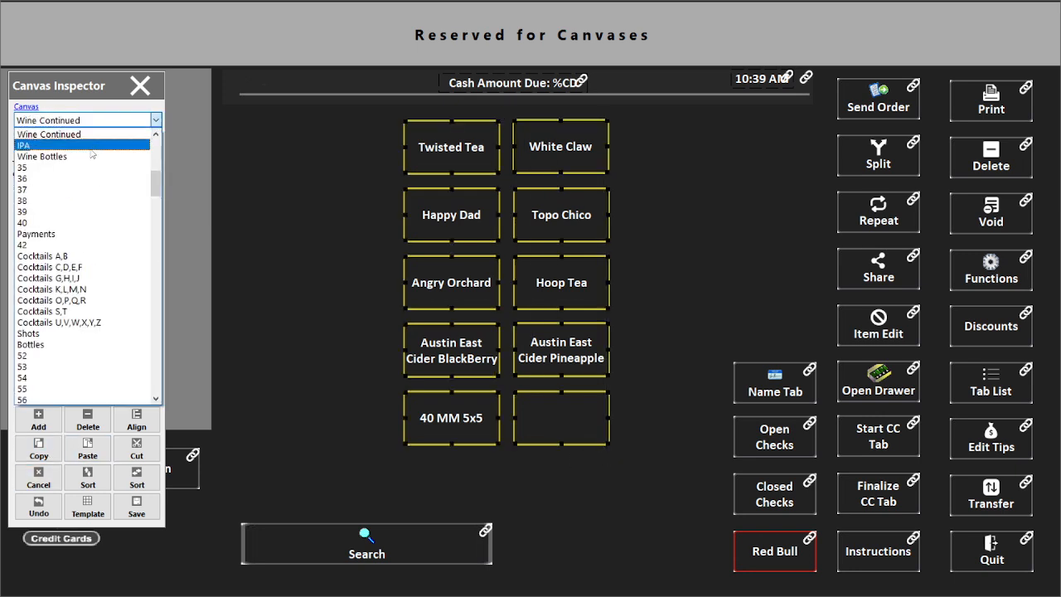
click(91, 156)
click(87, 452)
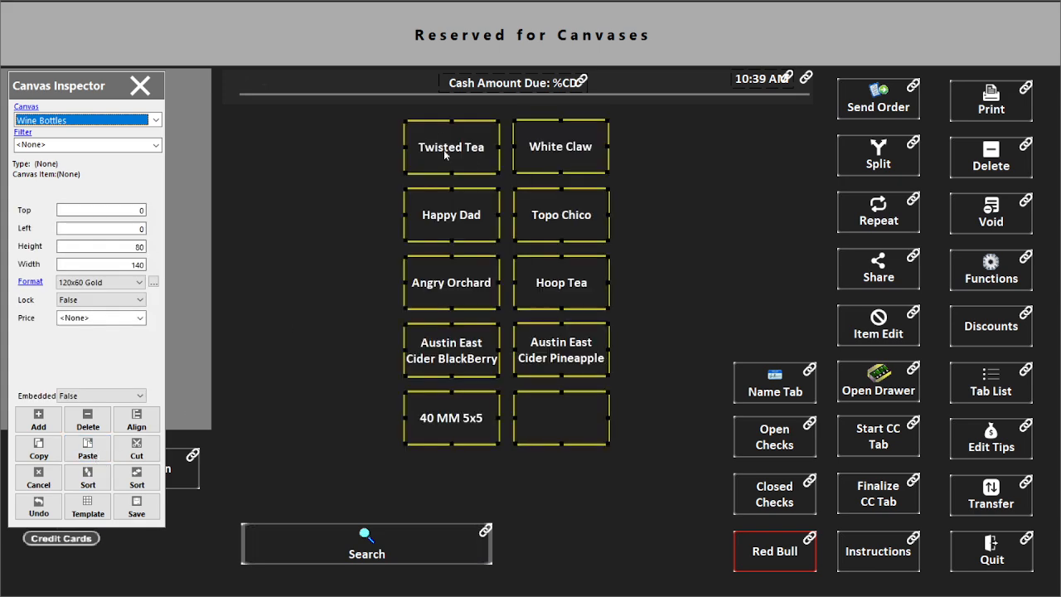
drag(441, 148, 286, 146)
click(574, 197)
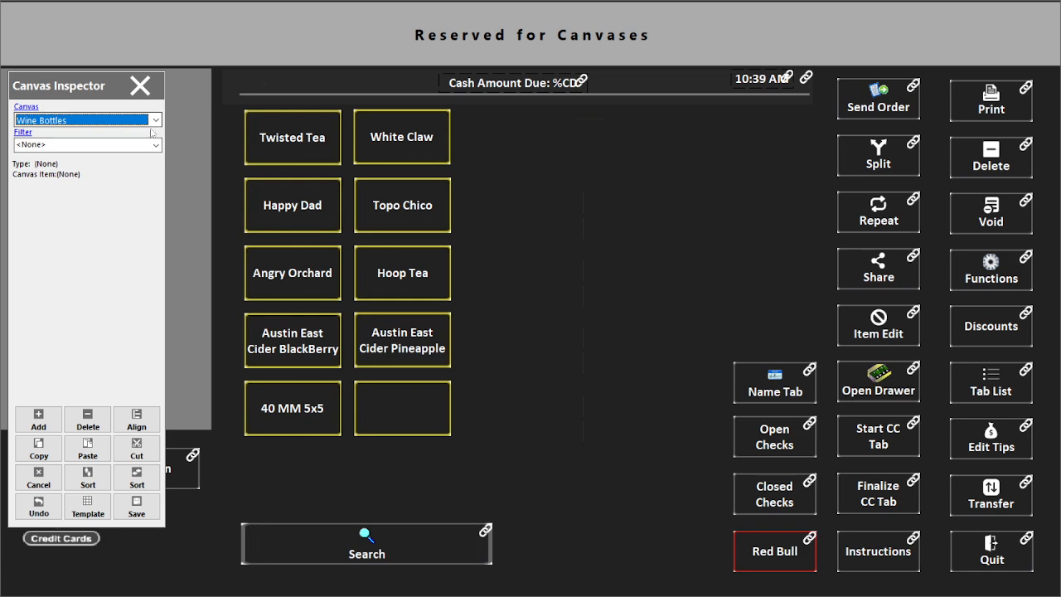
Reassign Twisted Tea to Rose BTL and White Claw to Chardonnay BTL, then select the leftover buttons.
click(288, 153)
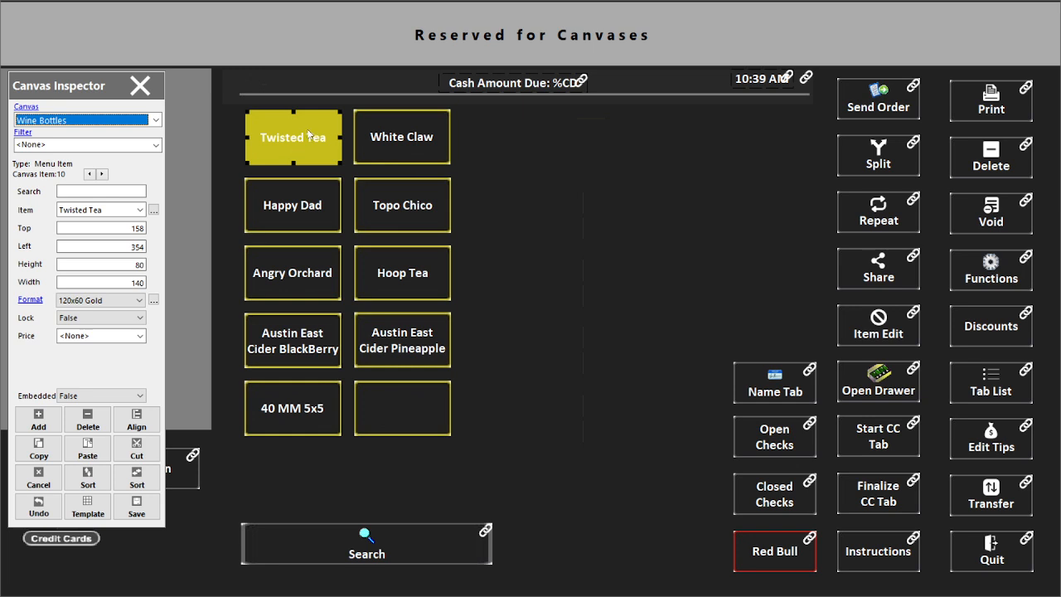
click(88, 191)
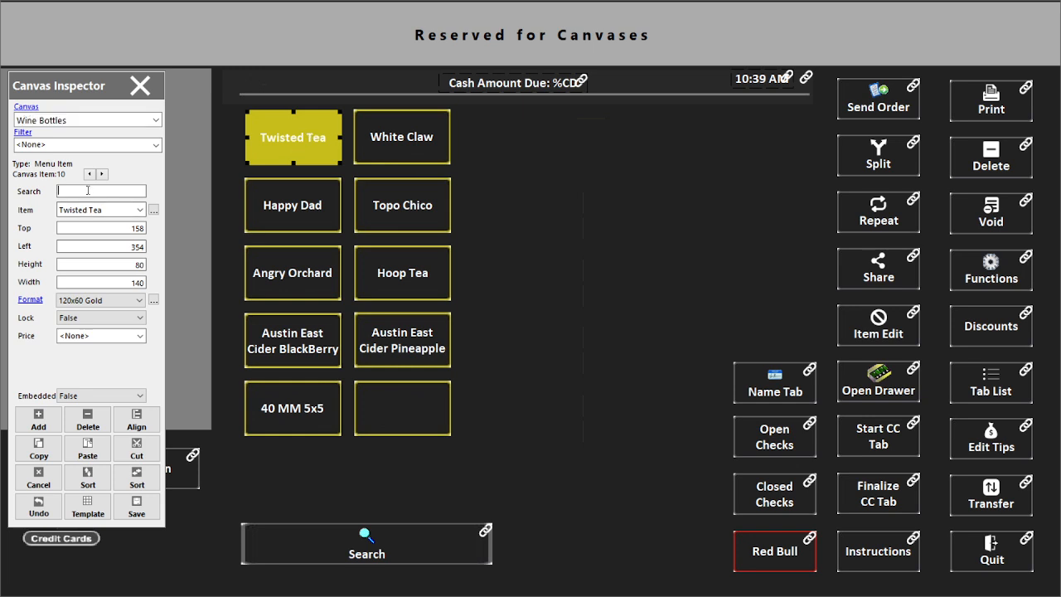
text(rose)
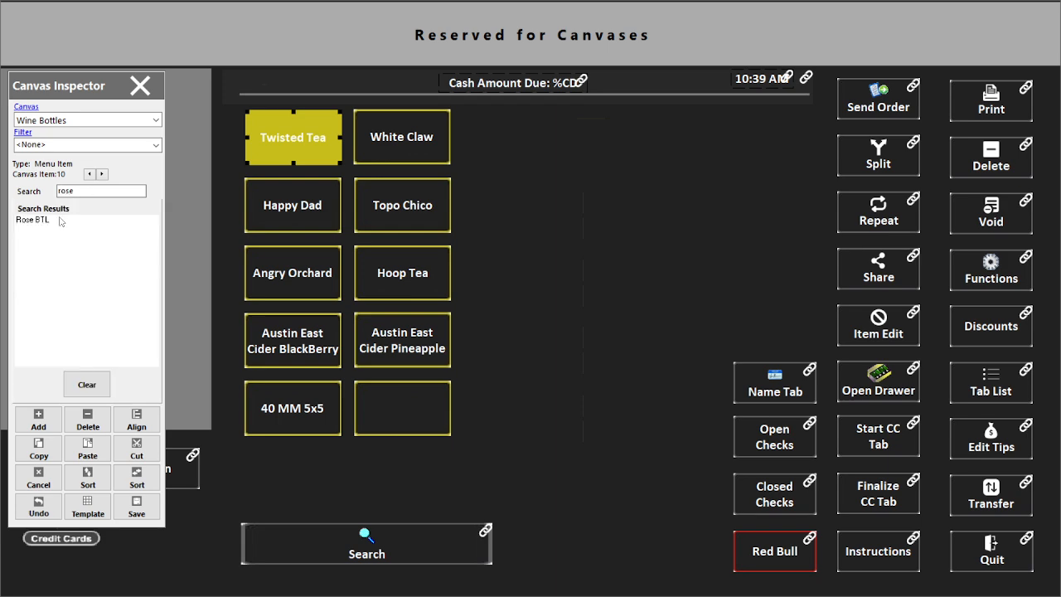
click(59, 221)
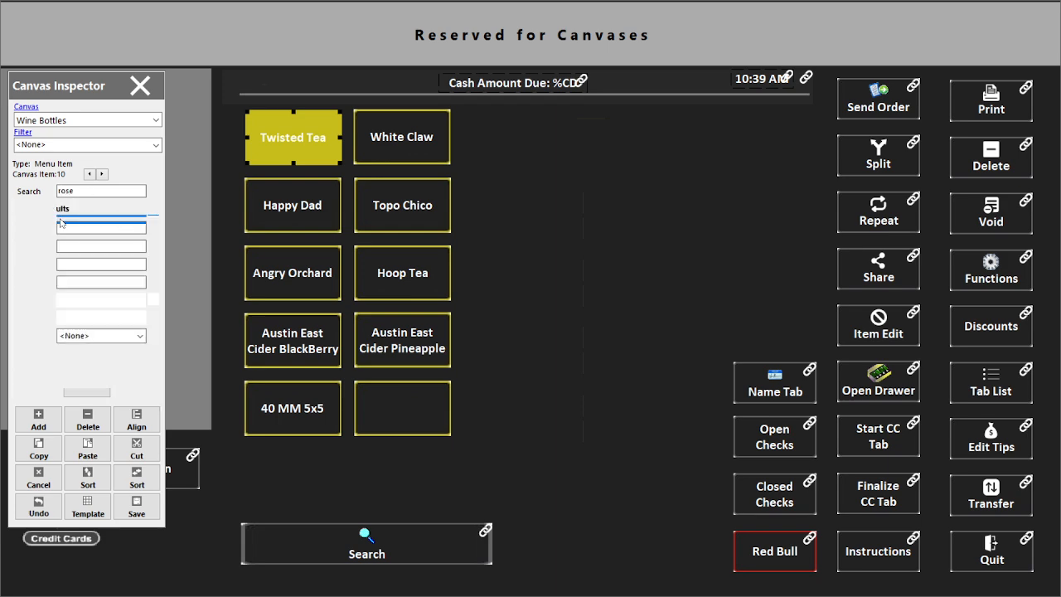
click(412, 138)
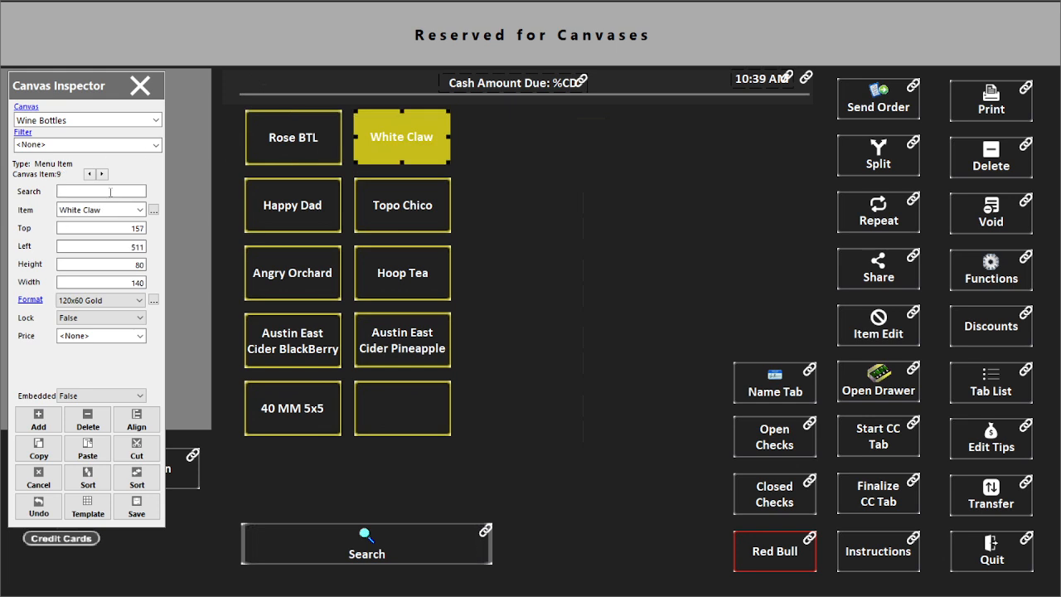
text(ch)
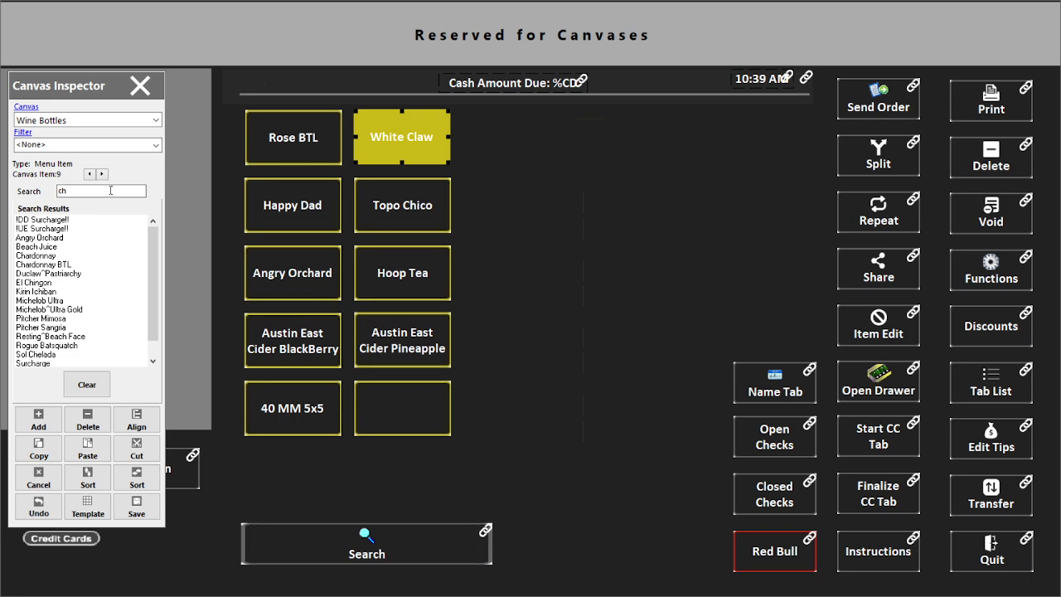
text(ar)
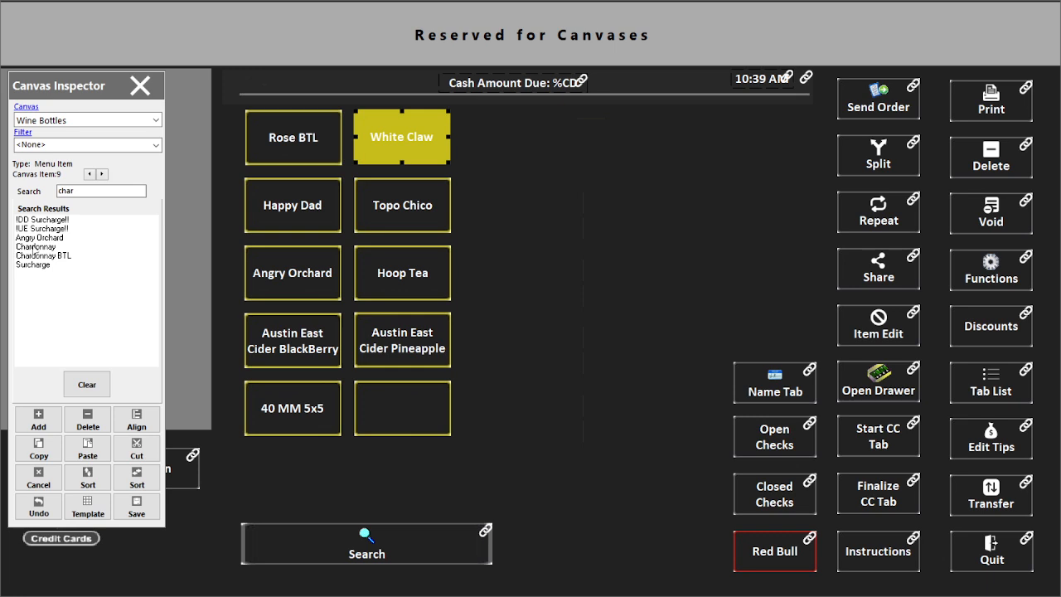
double_click(59, 257)
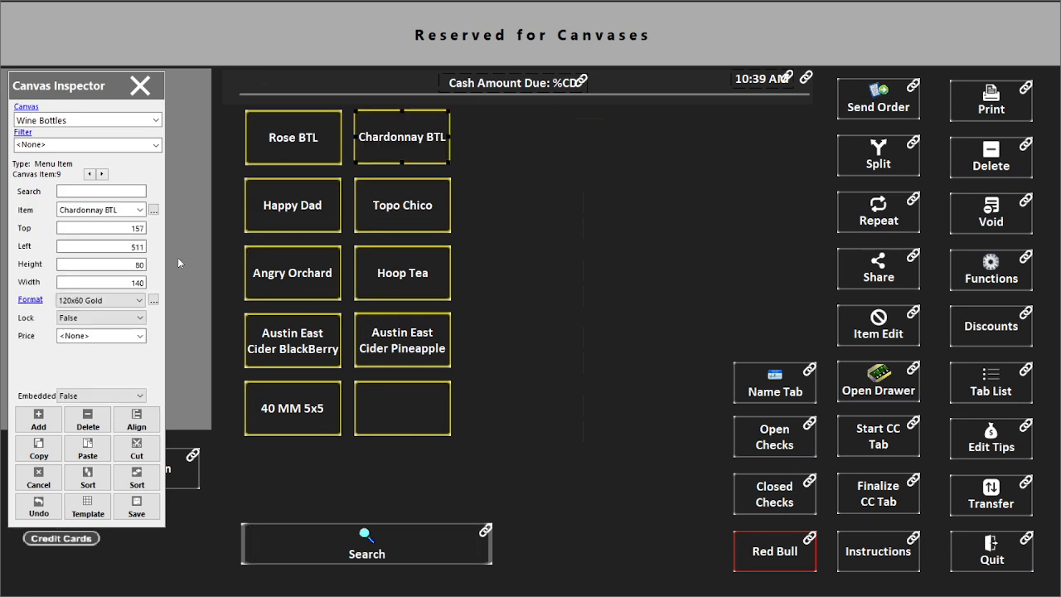
drag(233, 214, 480, 410)
Delete the leftover buttons, save Wine Bottles with just Rose BTL and Chardonnay BTL, and close the editor.
click(88, 420)
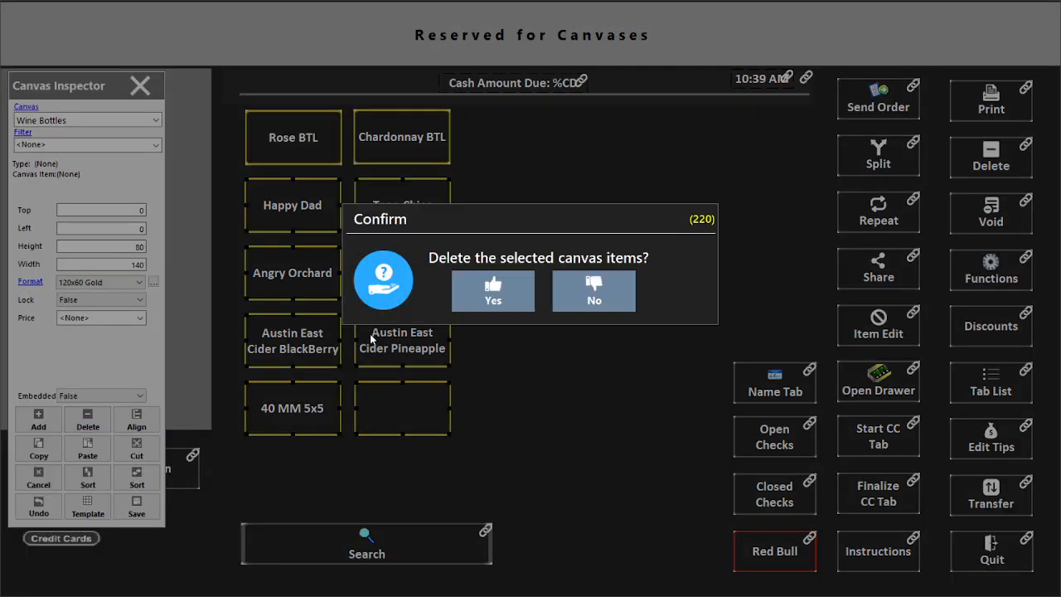
click(479, 293)
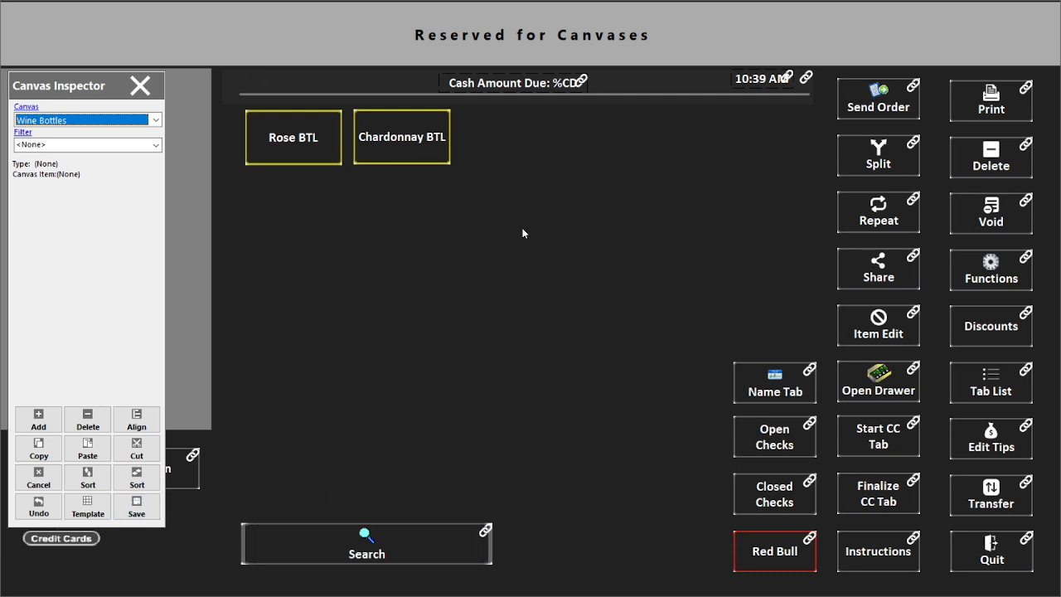
click(146, 510)
click(140, 86)
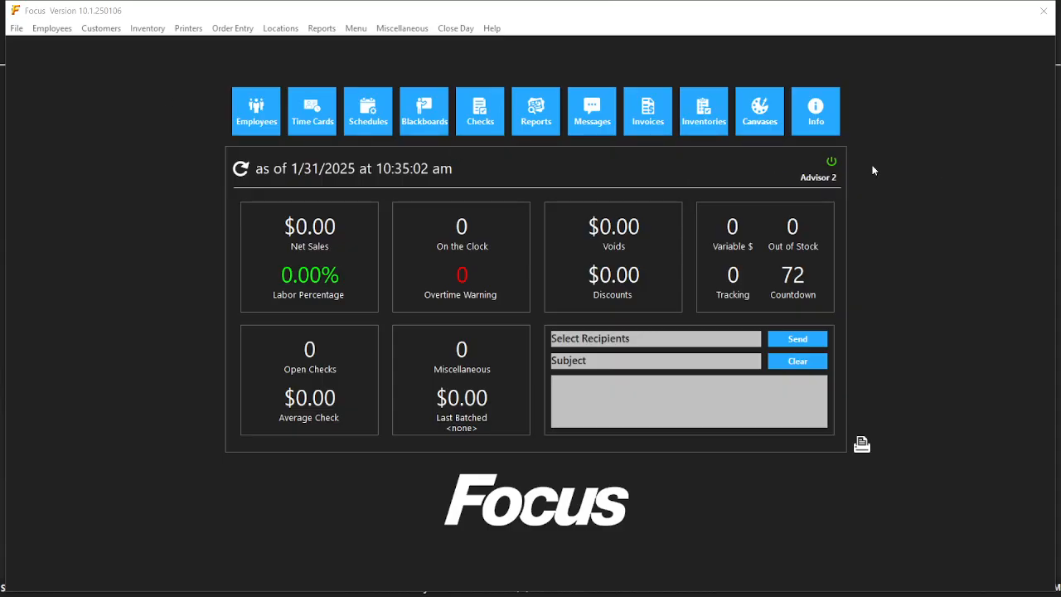
Log in to the order screen with the employee PIN to check it, then quit.
click(831, 161)
text(22)
key(Return)
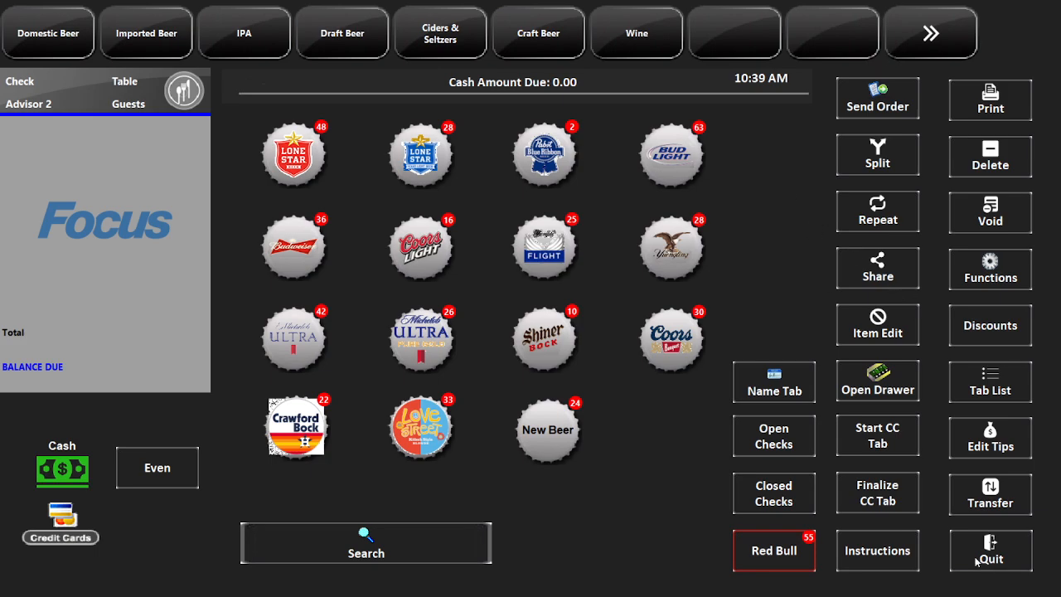
click(1004, 549)
Enter back-office Setup with the manager PIN and open the Locations settings window.
click(953, 454)
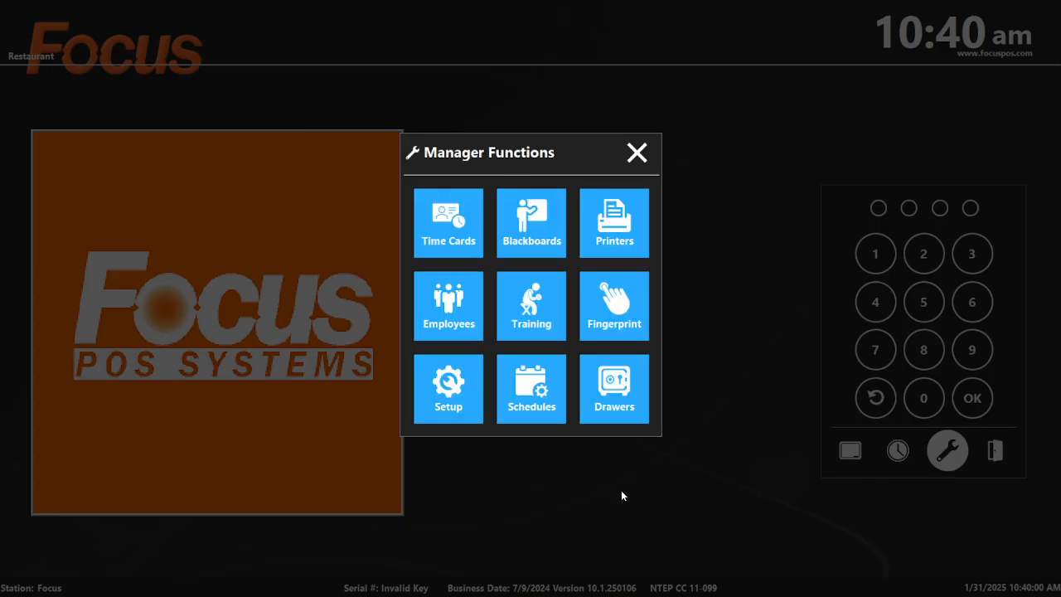
click(445, 398)
text(••••)
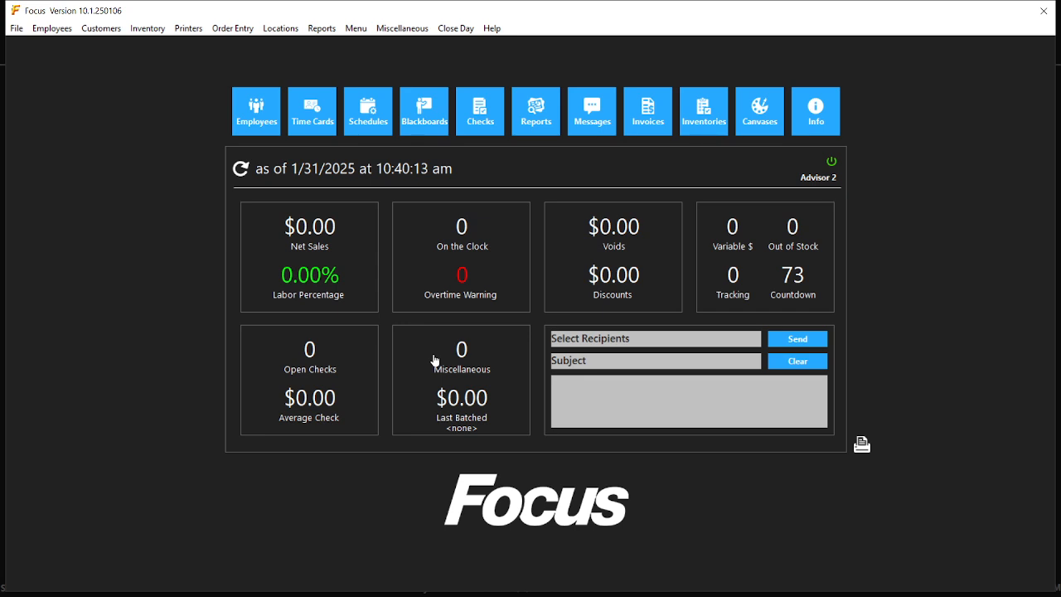
click(280, 28)
click(269, 47)
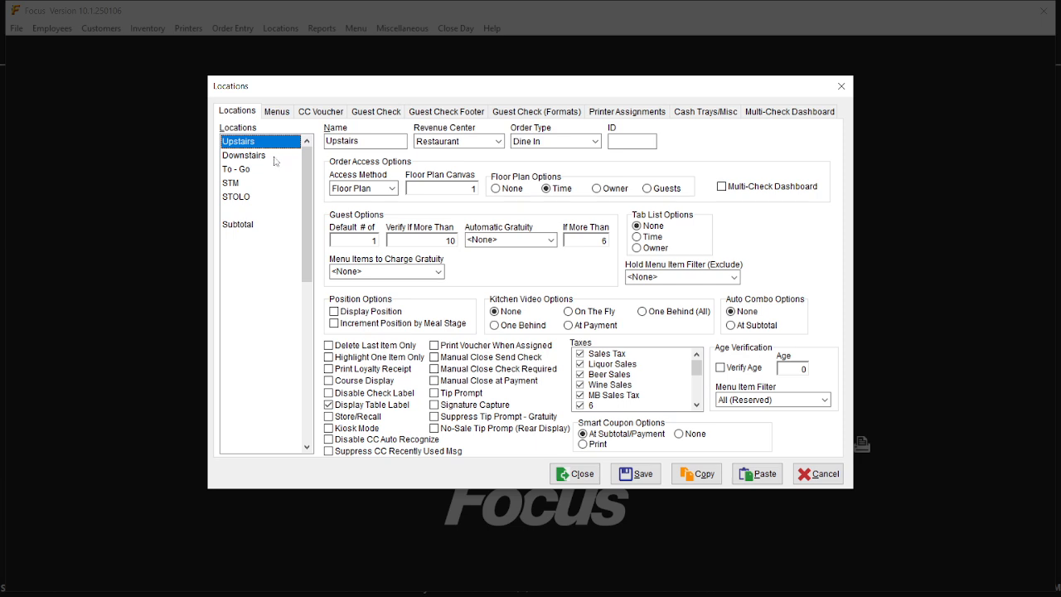
Place Wine Bottles in Downstairs Menu 1 slot 8, save, and exit to the POS login.
click(249, 155)
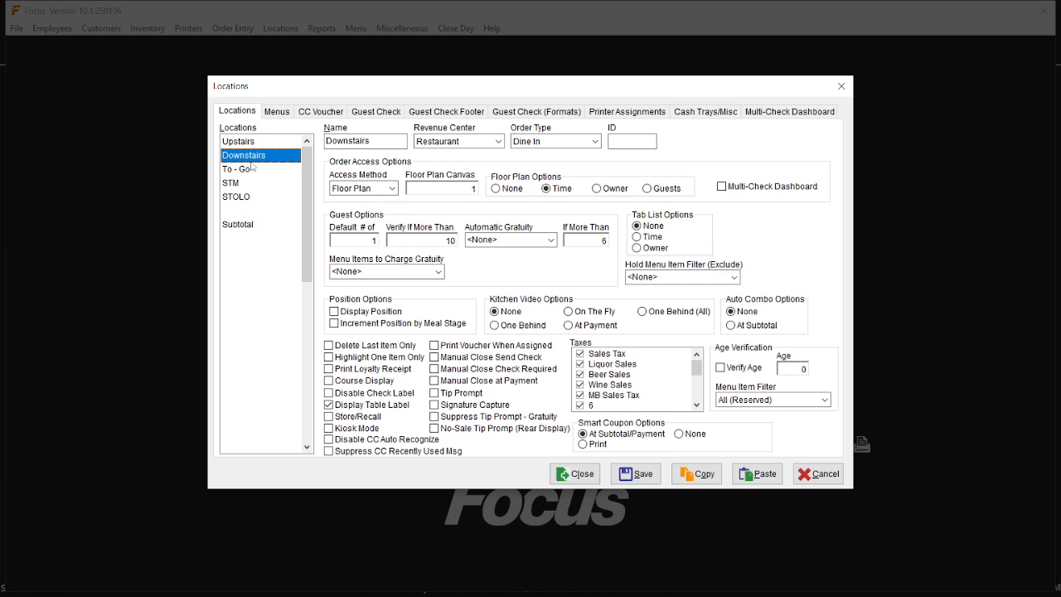
click(277, 112)
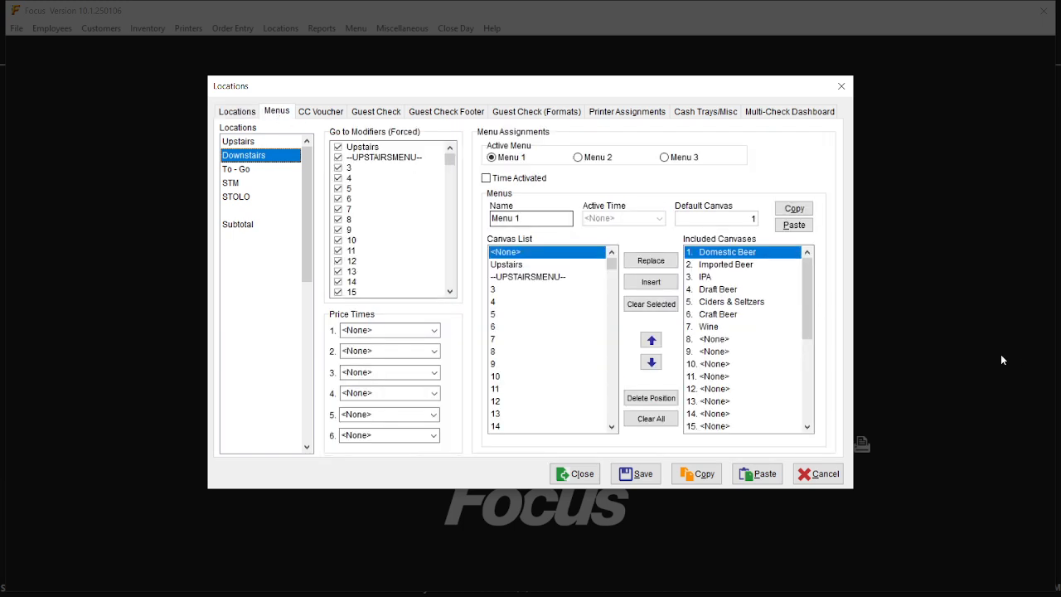
drag(611, 264, 614, 288)
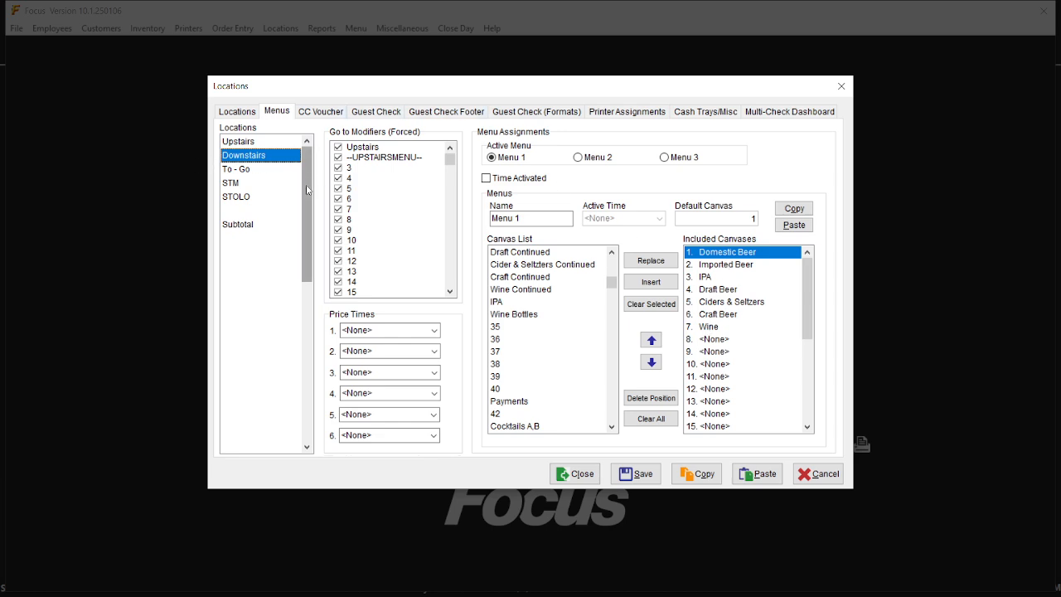
click(516, 315)
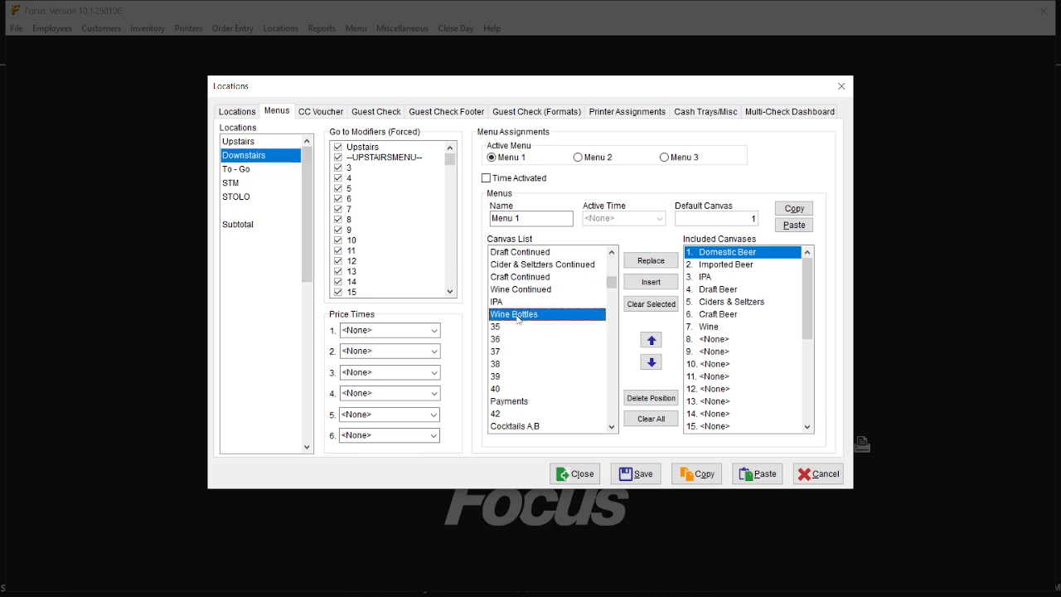
click(720, 339)
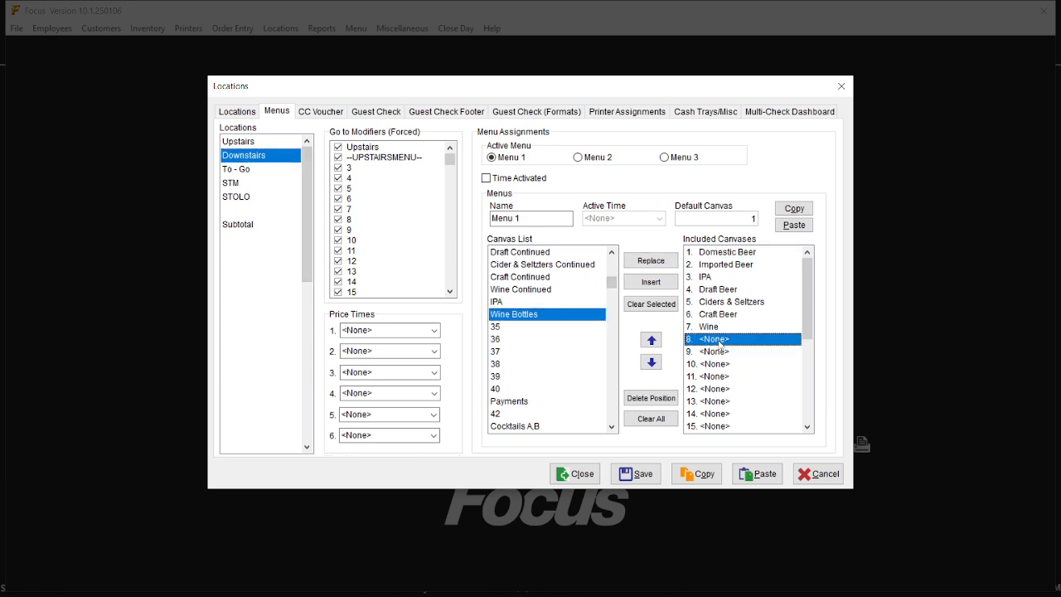
click(651, 260)
click(636, 473)
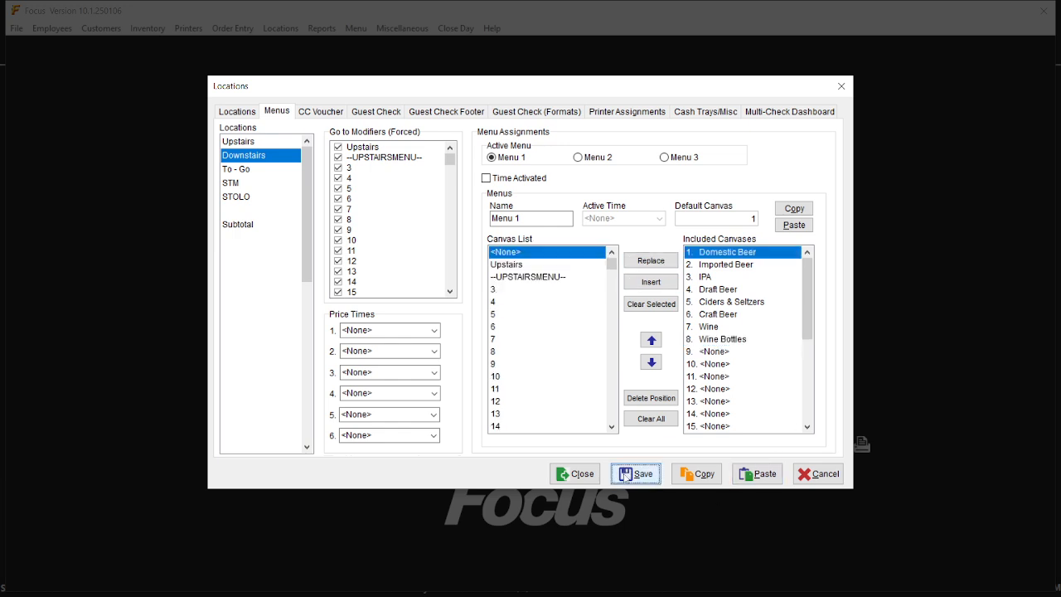
click(565, 473)
click(830, 160)
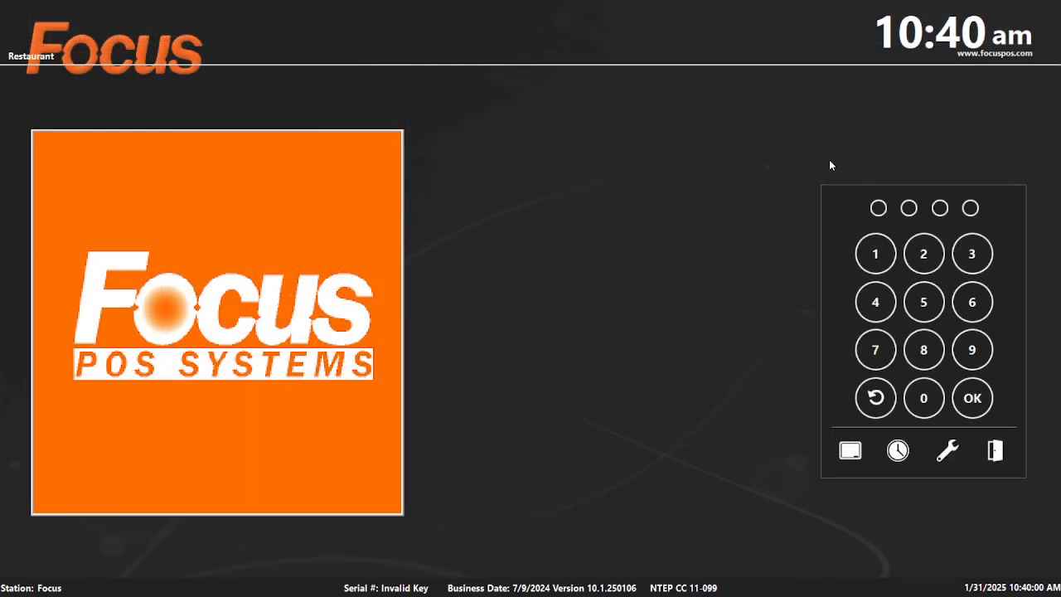
Log in, open the Wine Bottles tab, and ring up then delete a test Rose BTL.
text(22)
key(Return)
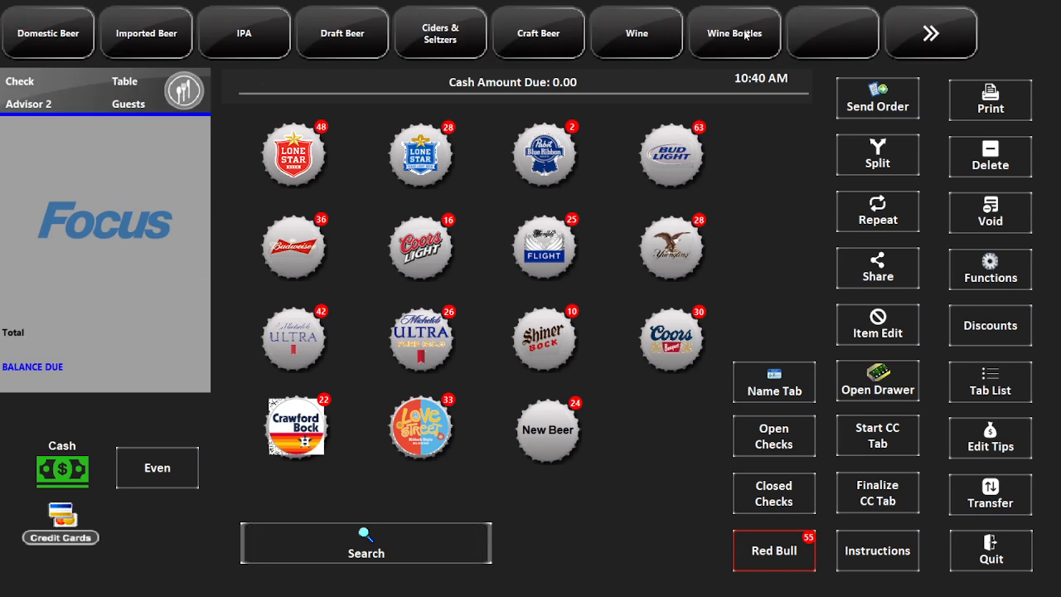
click(745, 34)
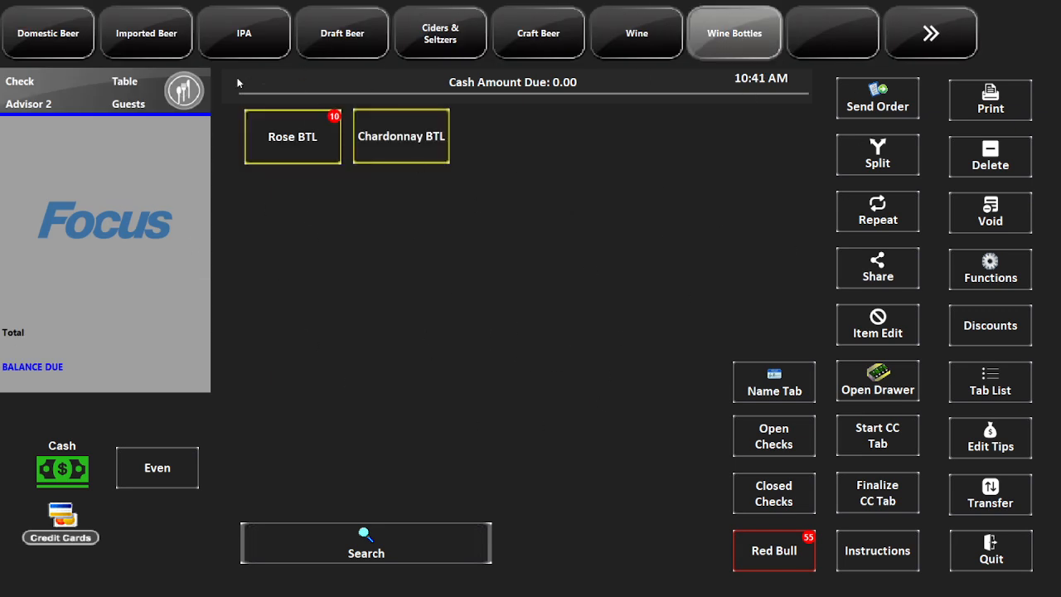
click(291, 137)
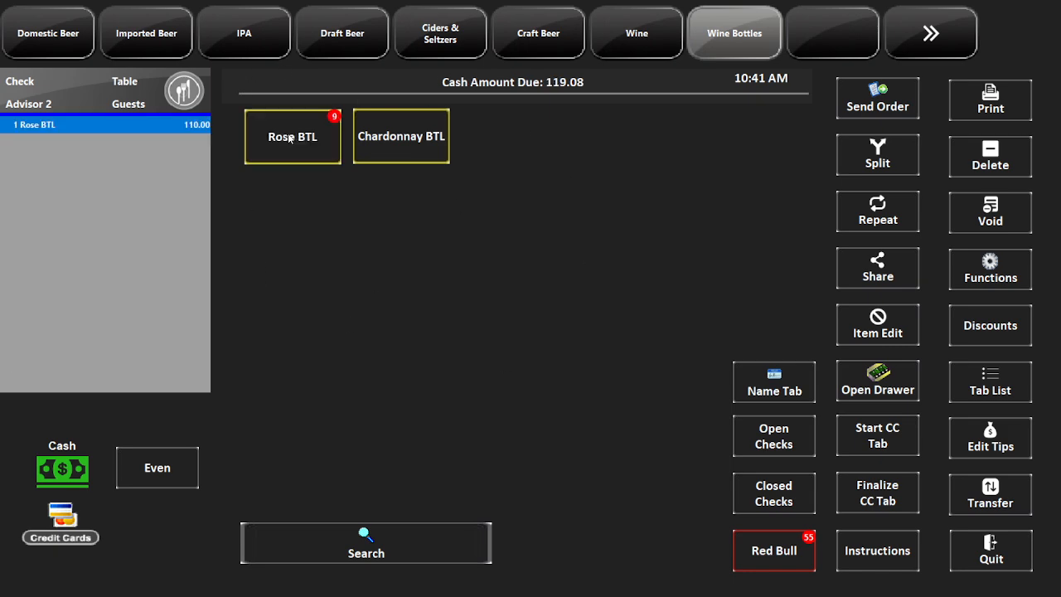
click(985, 160)
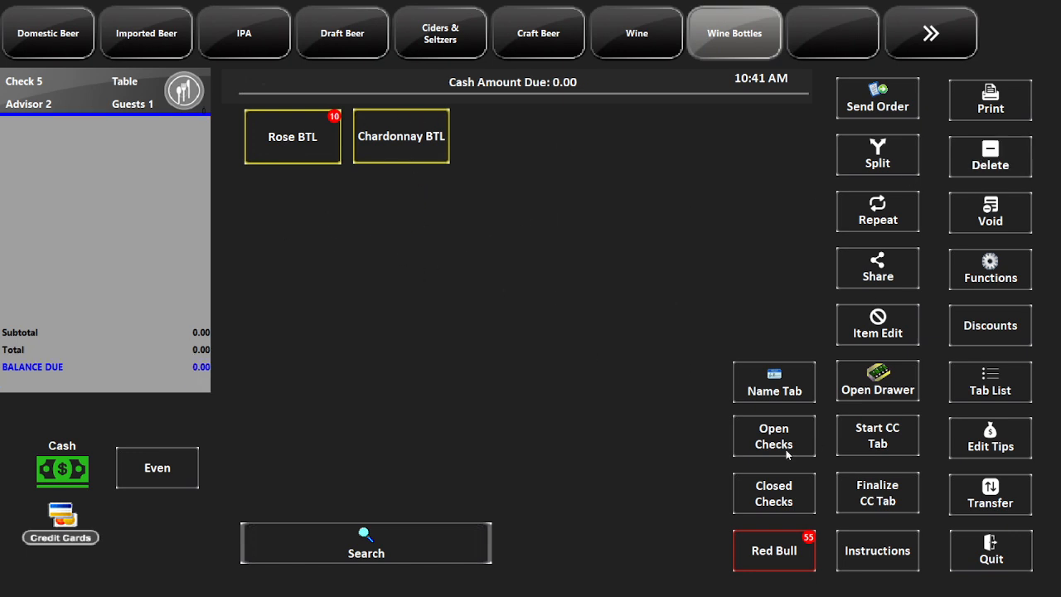
Set Chardonnay BTL's inventory count to 15 in Item Edit.
click(893, 320)
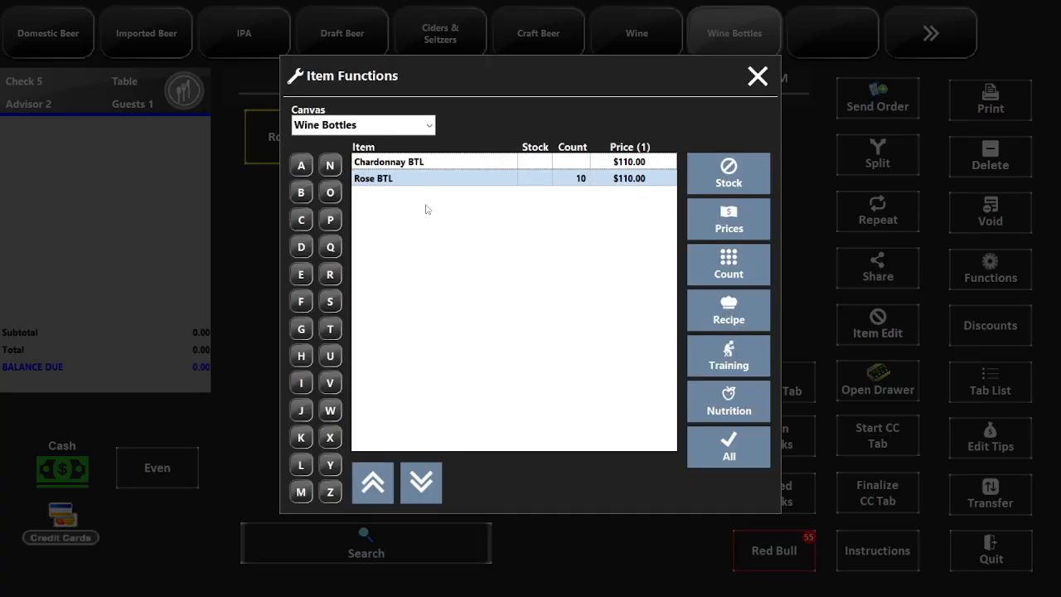
click(433, 164)
click(734, 276)
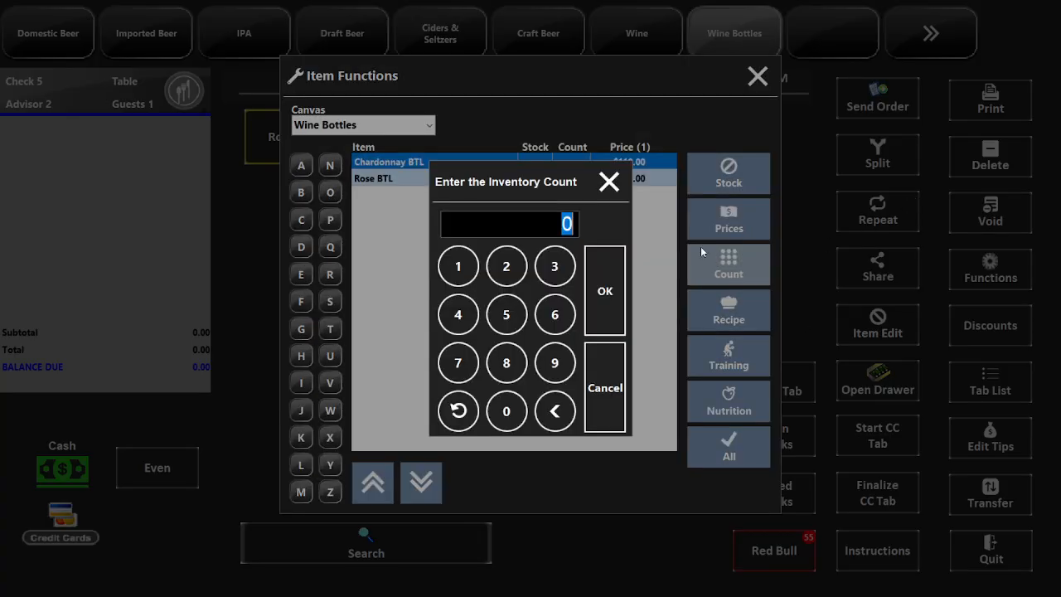
text(15)
click(601, 290)
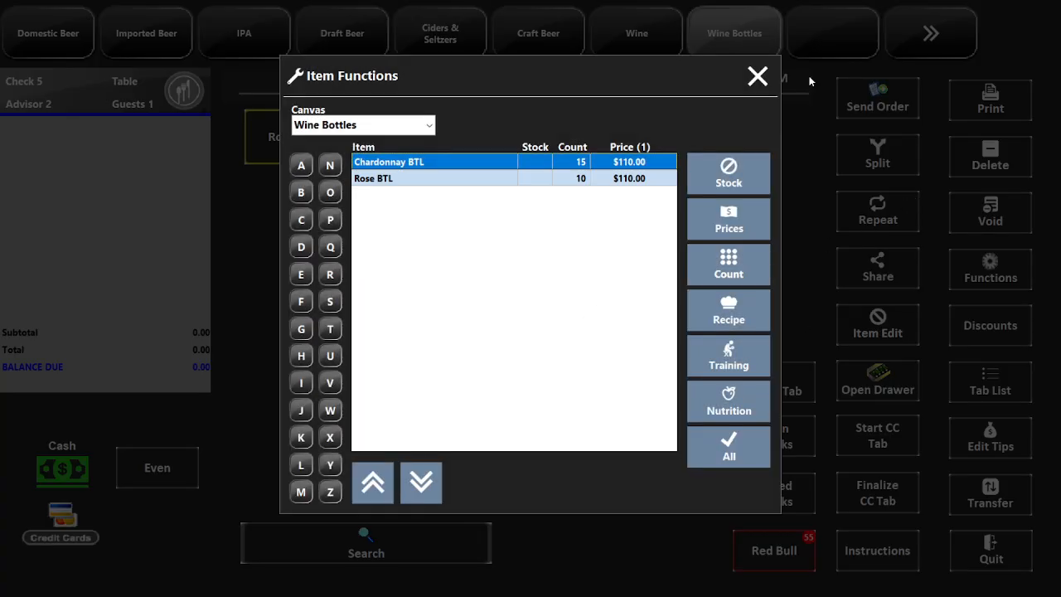
click(754, 79)
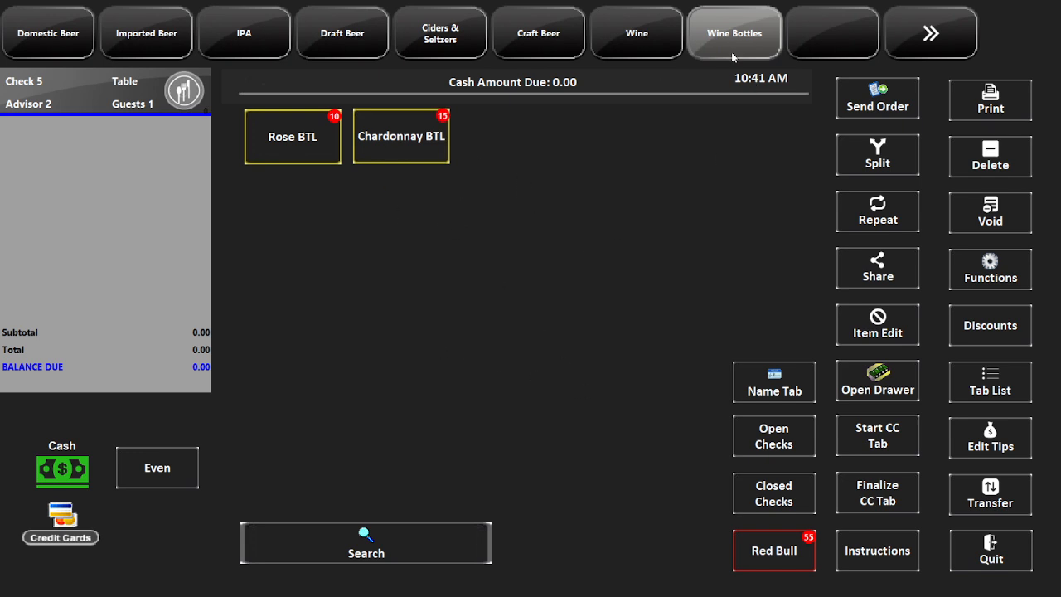
Browse the Wine, Craft Beer and Ciders & Seltzers categories, then log out of the order screen.
click(637, 33)
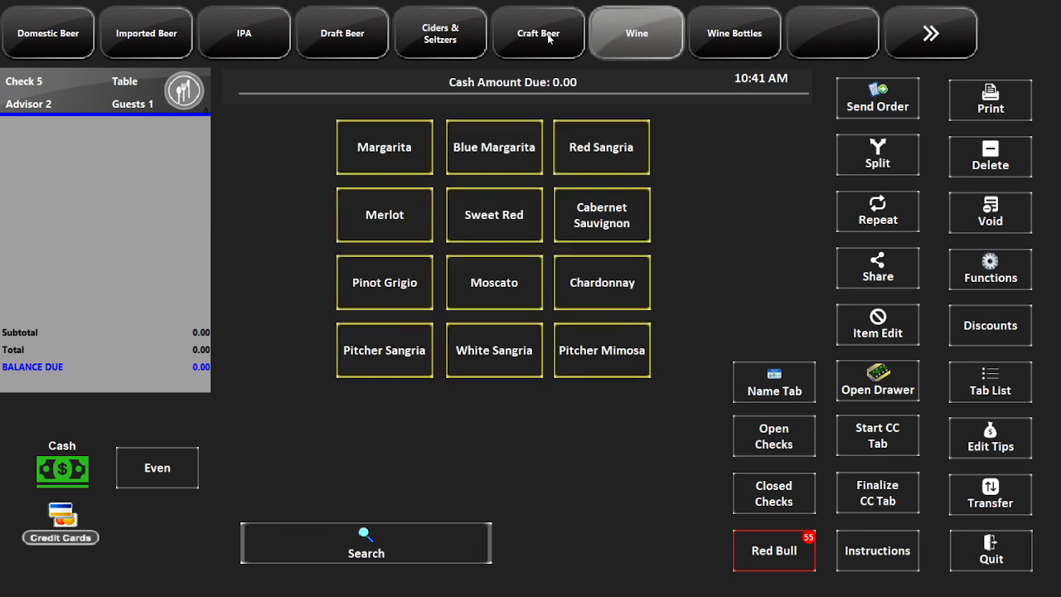
click(544, 35)
click(441, 33)
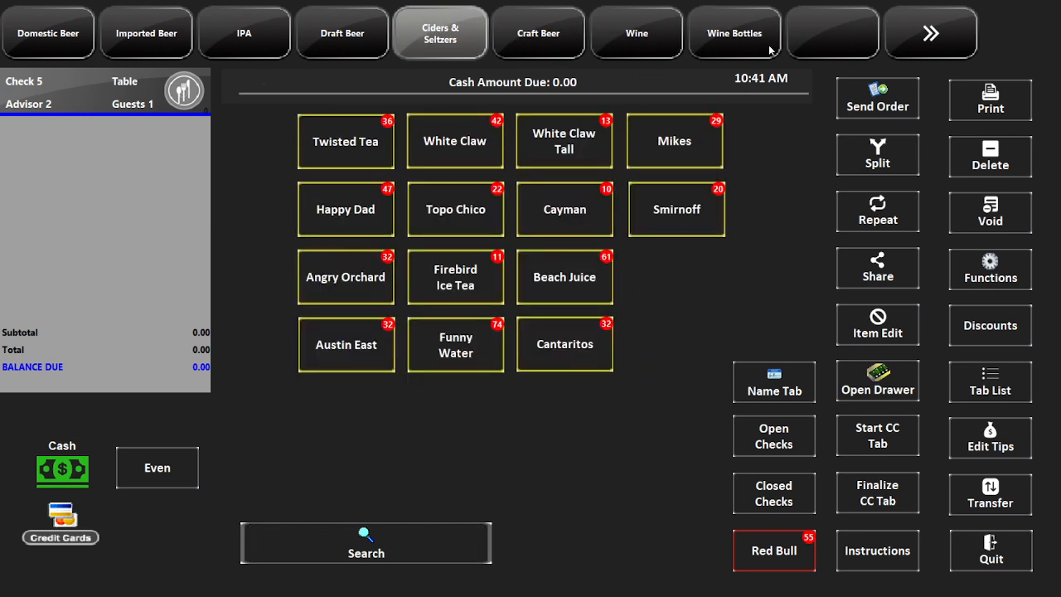
click(982, 555)
Enter back-office Setup with the office PIN and open Downstairs in the Locations settings.
click(946, 454)
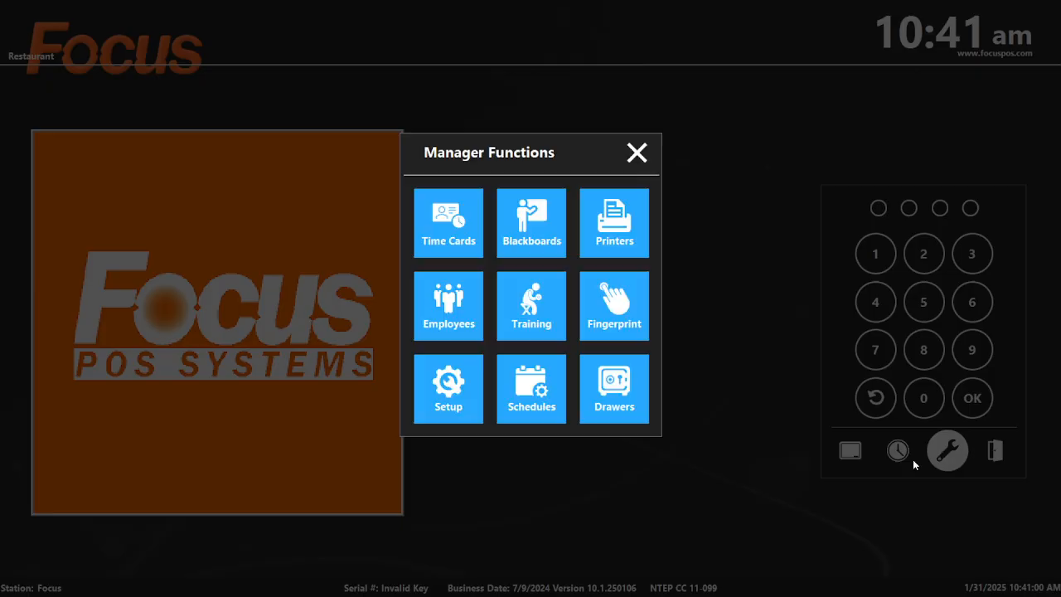
click(430, 406)
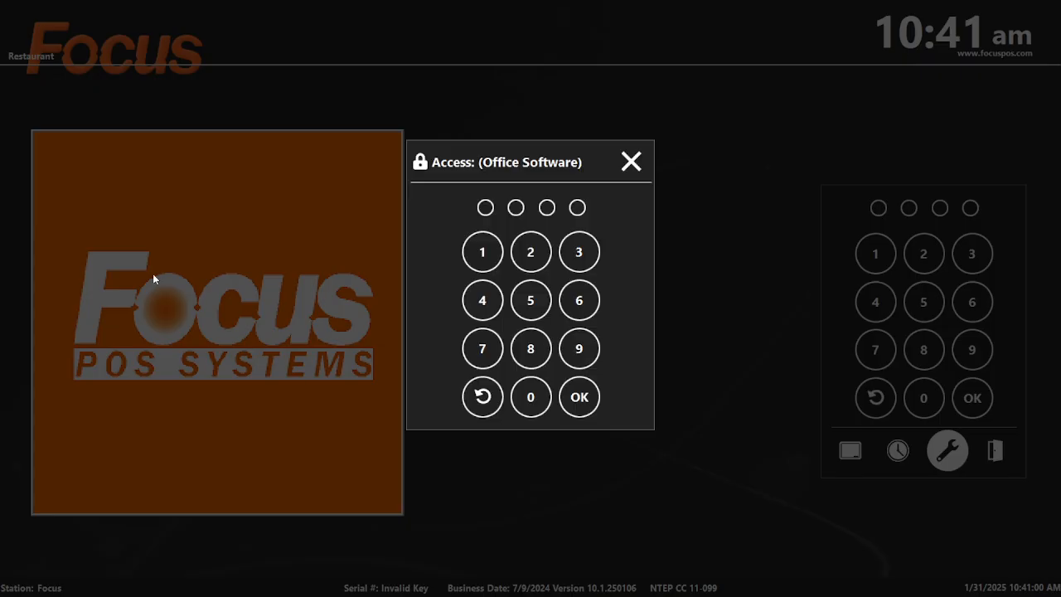
text(1111)
key(Return)
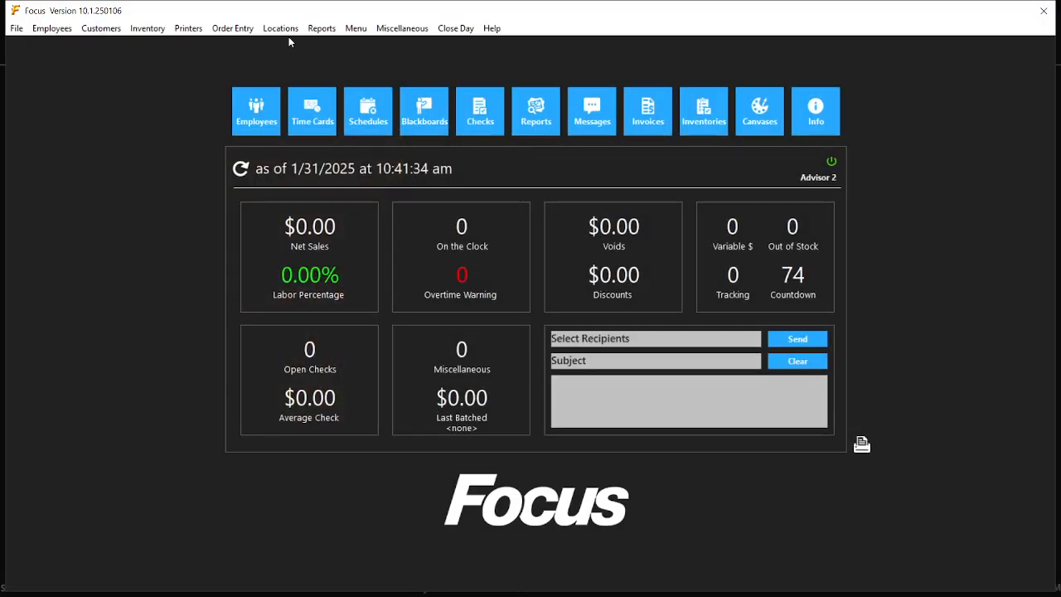
click(282, 29)
click(280, 50)
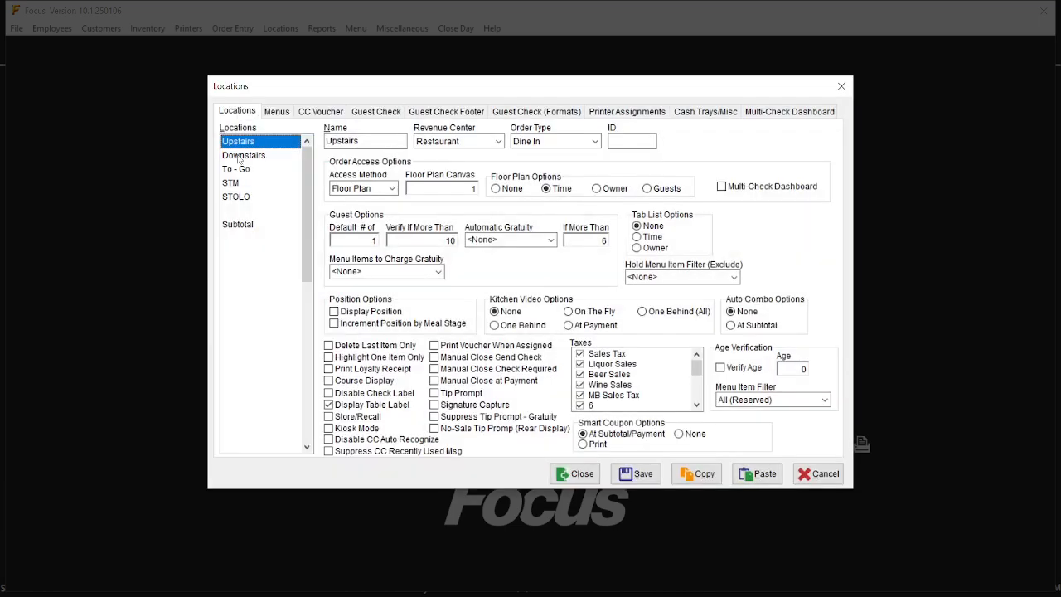
click(248, 155)
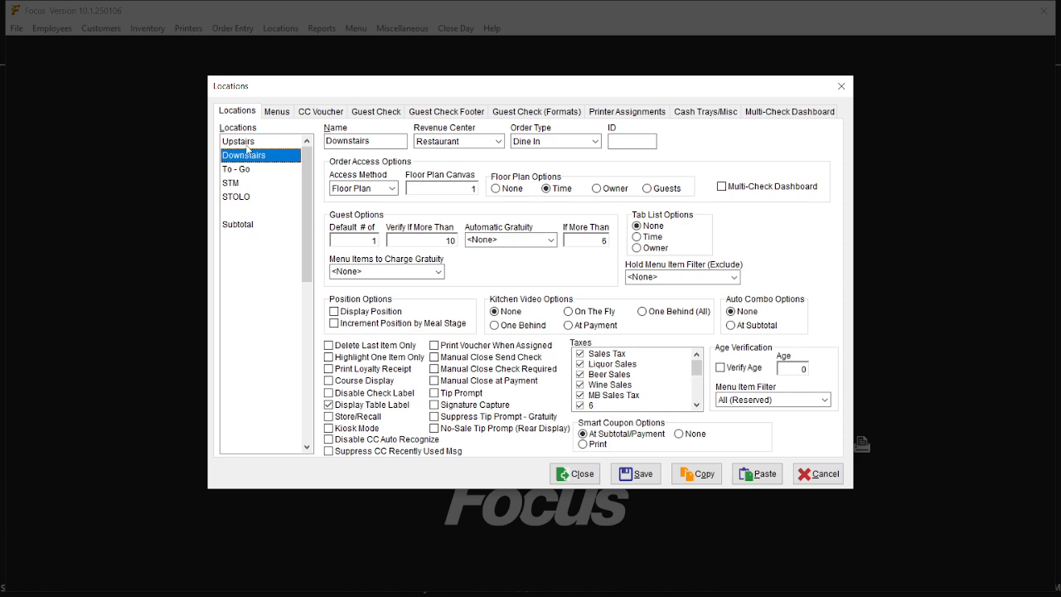
Replace Upstairs' first menu canvas slot with Wine Bottles.
click(248, 144)
click(270, 112)
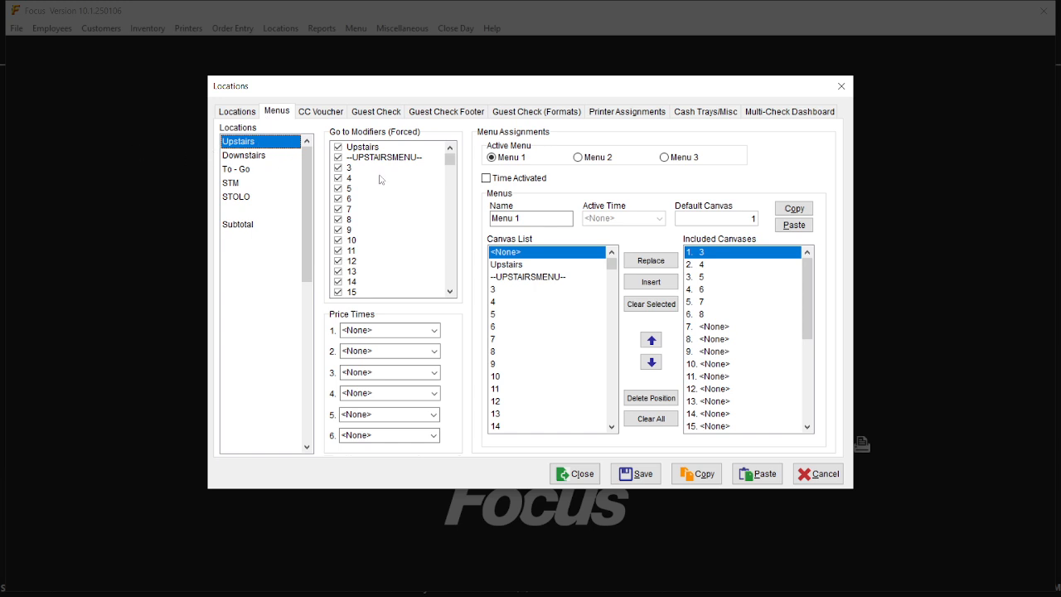
scroll(786, 338, down, 1)
scroll(781, 336, up, 1)
click(243, 156)
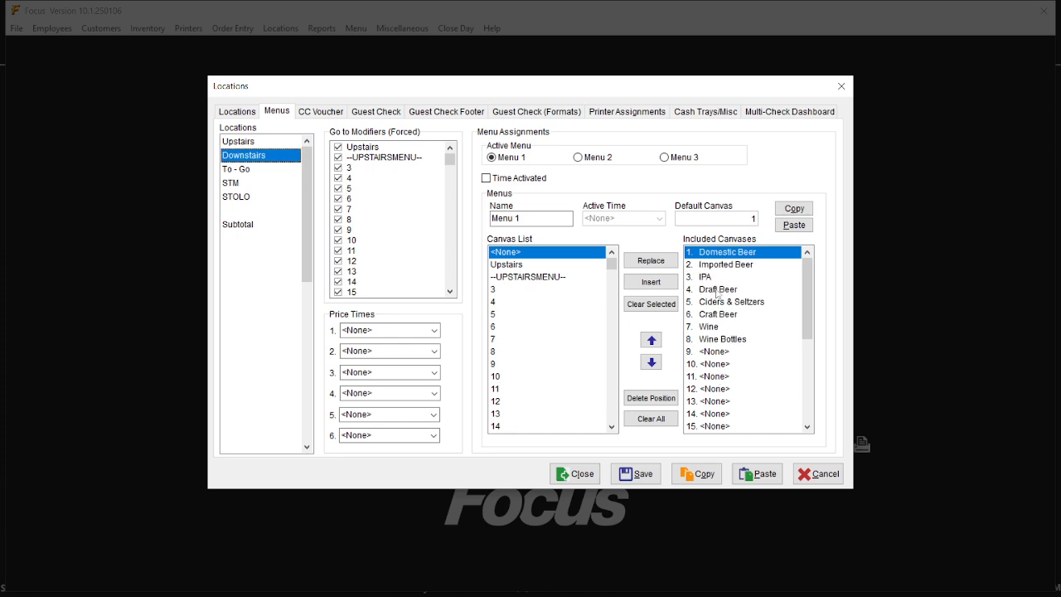
click(262, 141)
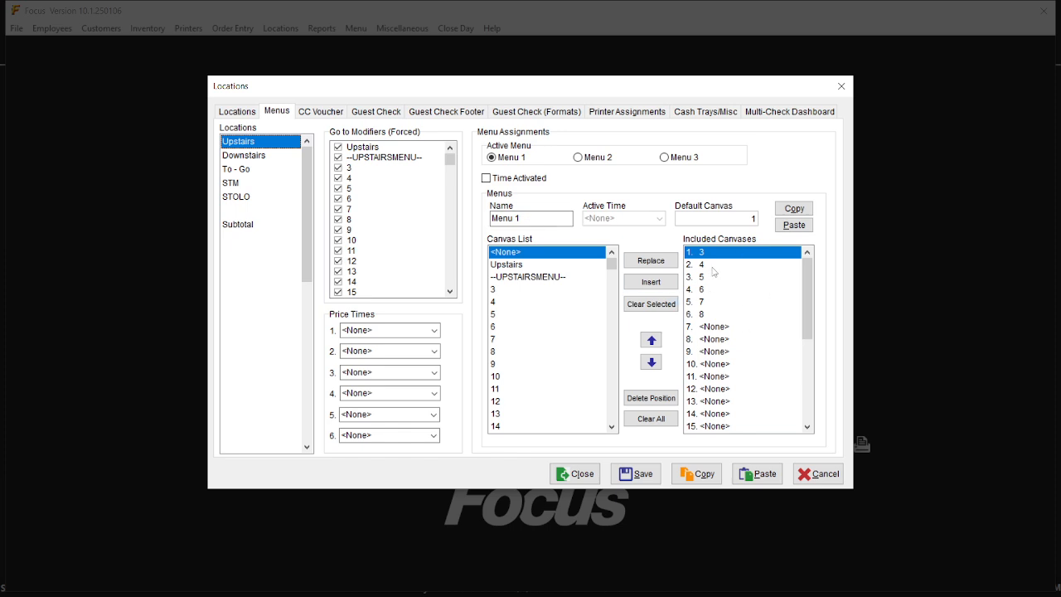
drag(611, 263, 616, 289)
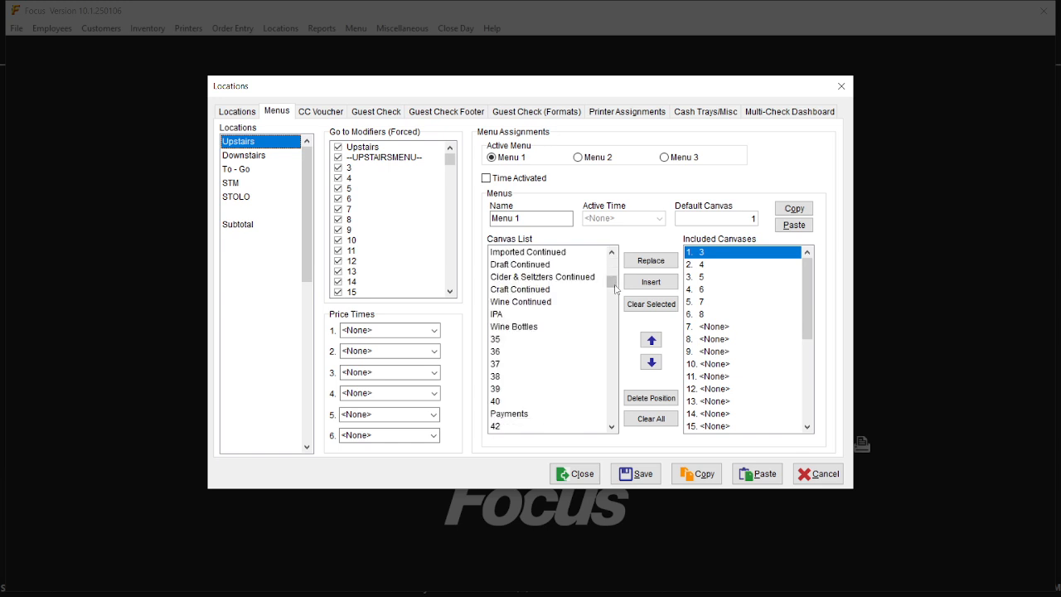
click(548, 329)
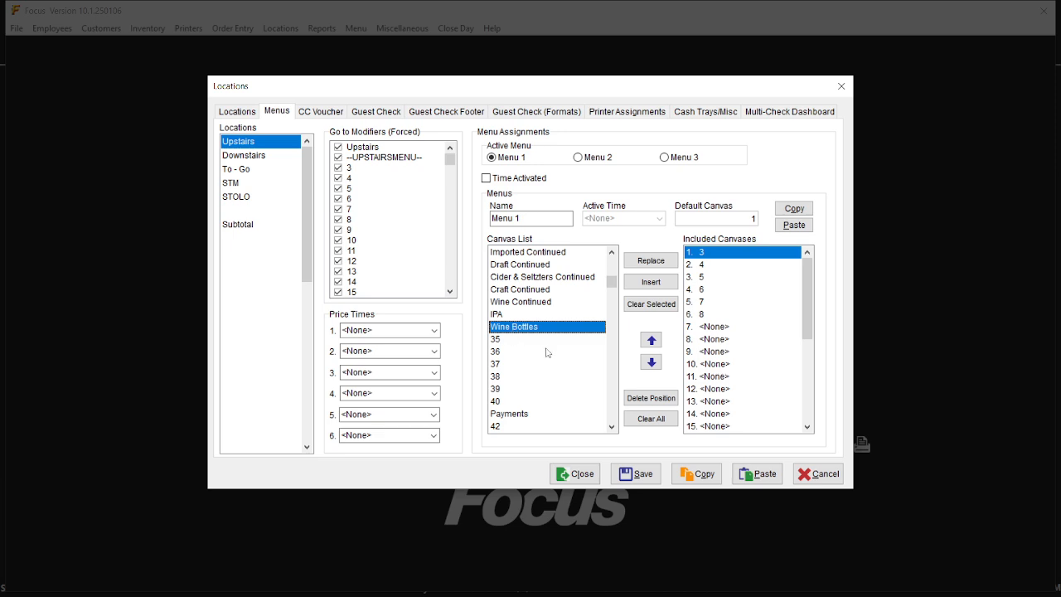
click(650, 260)
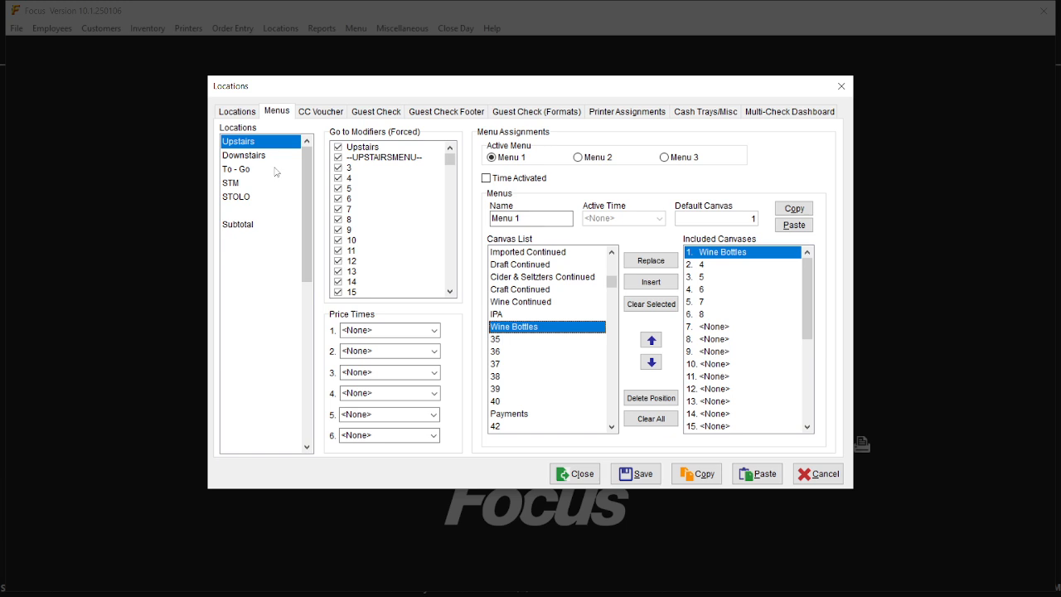
Clear Wine Bottles from Downstairs slot 8, save the location settings, and close them.
click(244, 156)
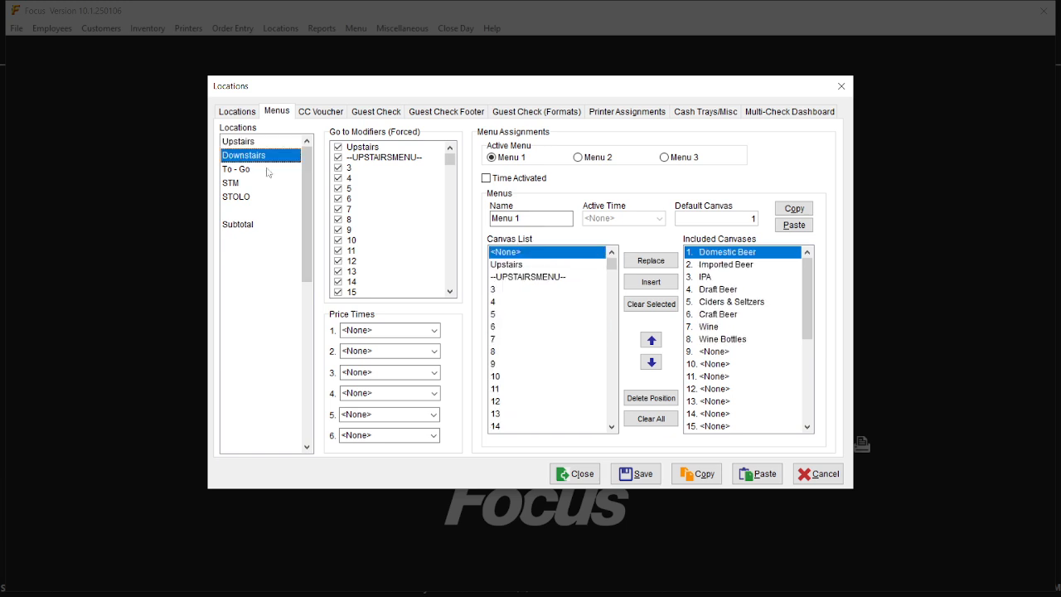
click(718, 342)
click(651, 303)
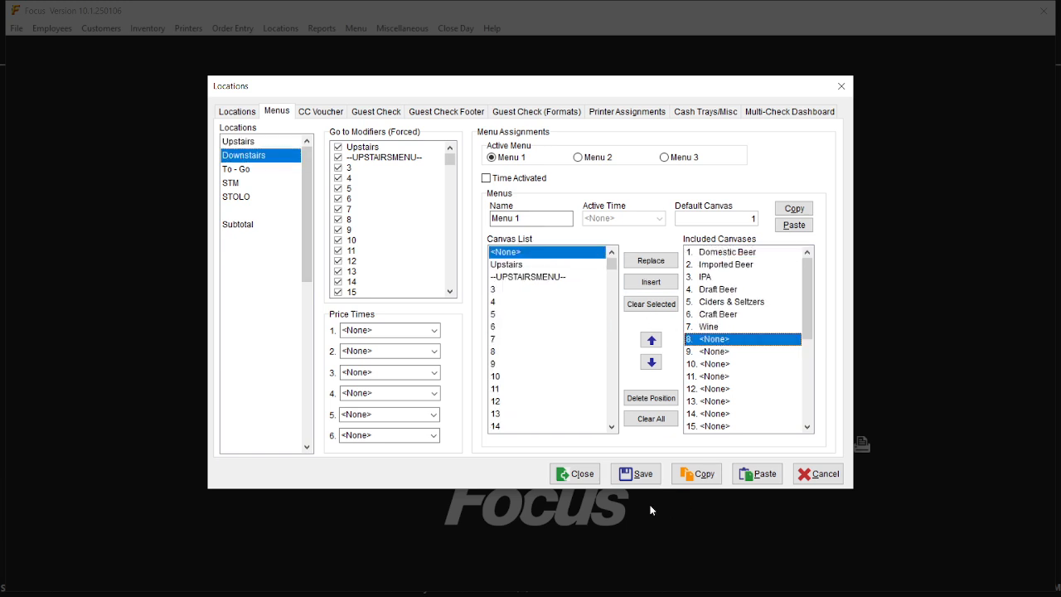
click(636, 473)
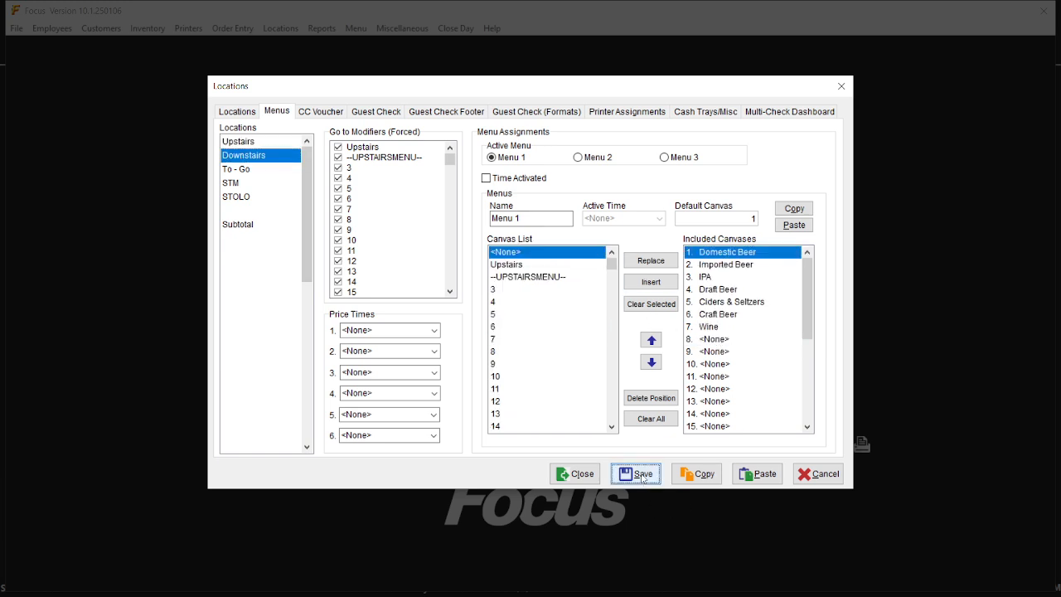
click(576, 477)
Log in to the order screen with the employee PIN, then log back out to the login screen.
click(833, 163)
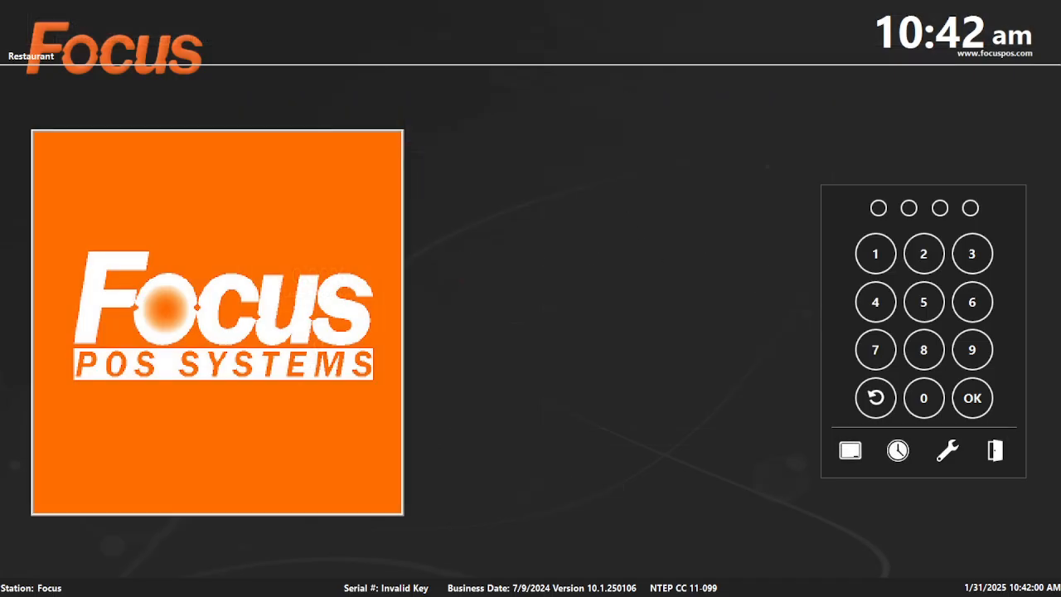
text(22)
key(Return)
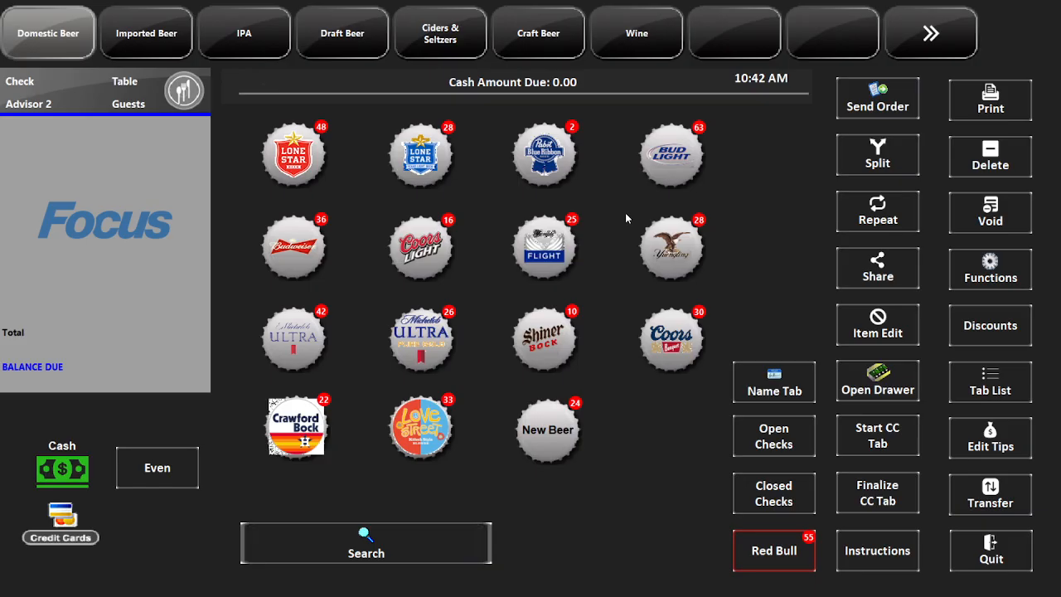
click(1013, 569)
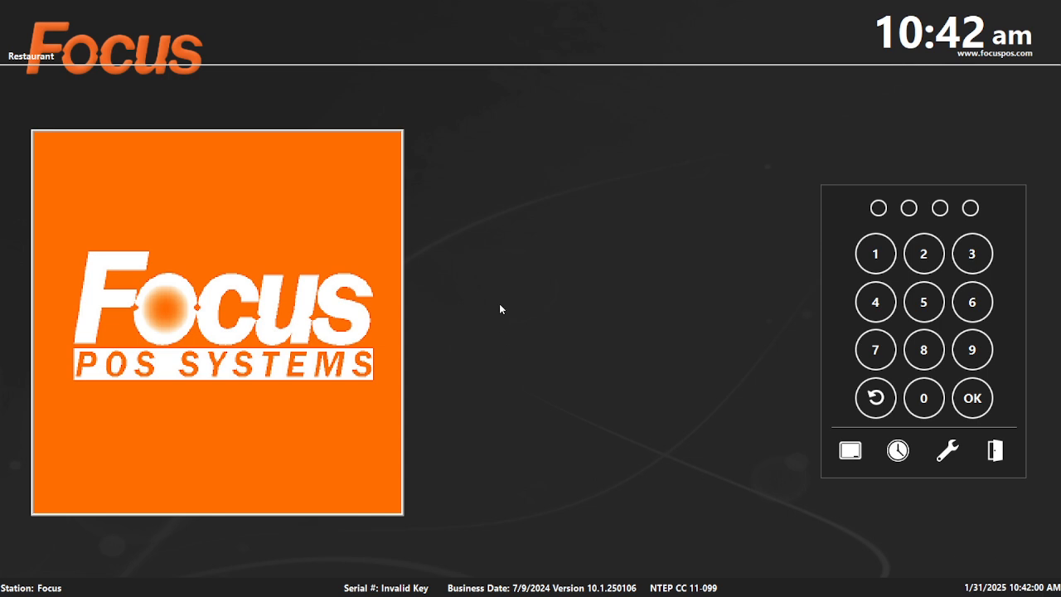